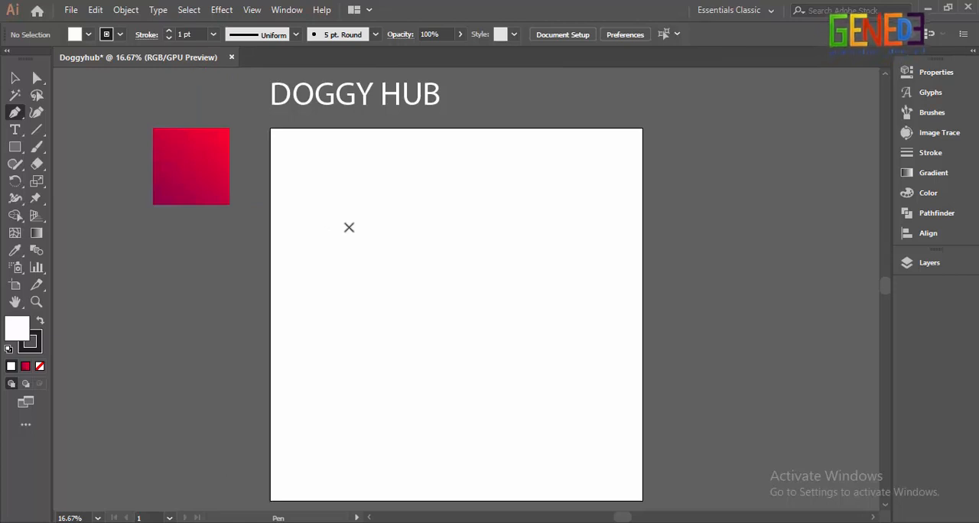
Step: Draw the dog's open, curved snout with the Pen tool, from a corner at about X 462, Y 315 px to the chin at about X 572, Y 485 px
scroll(392, 214, "up", 1)
scroll(392, 211, "up", 1)
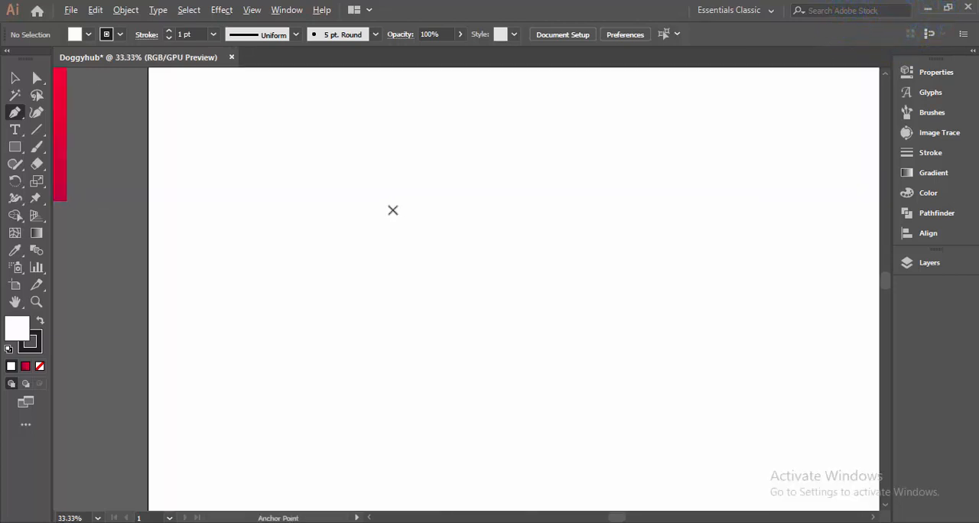
left_click_drag(316, 212, 290, 183)
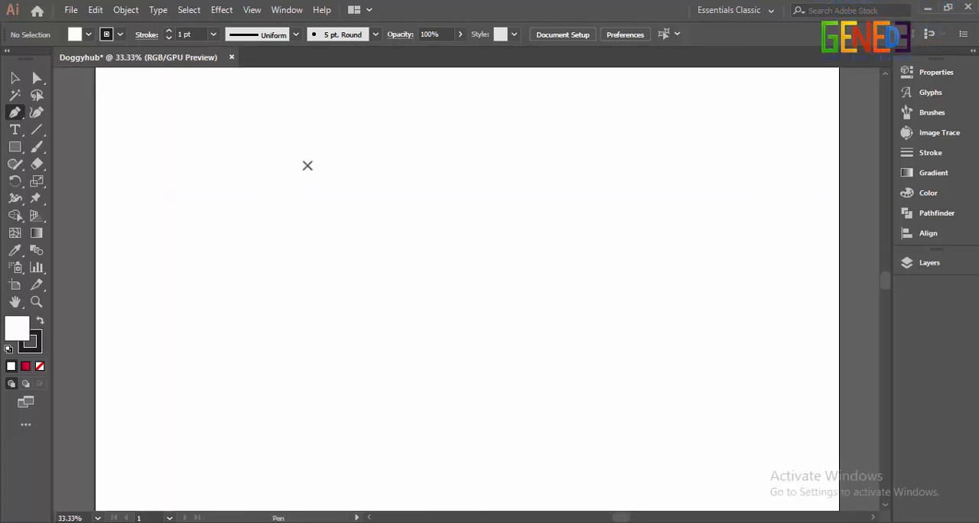
left_click(308, 165)
left_click_drag(239, 151, 243, 155)
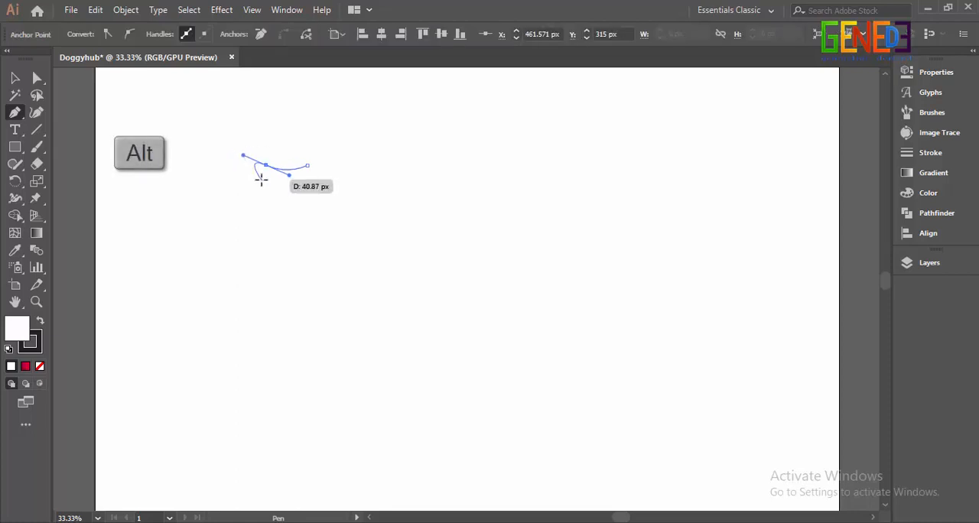
left_click(266, 166, "alt")
left_click_drag(306, 229, 342, 228)
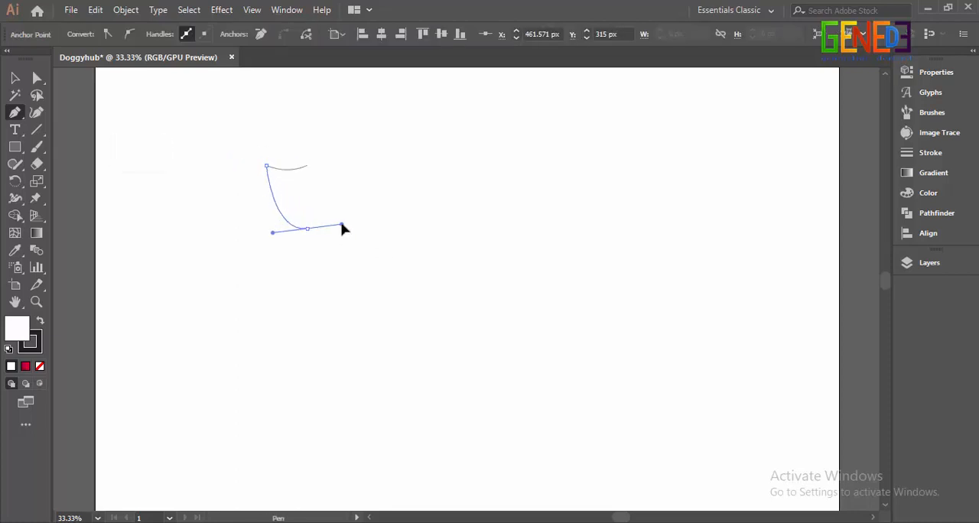
key("Escape")
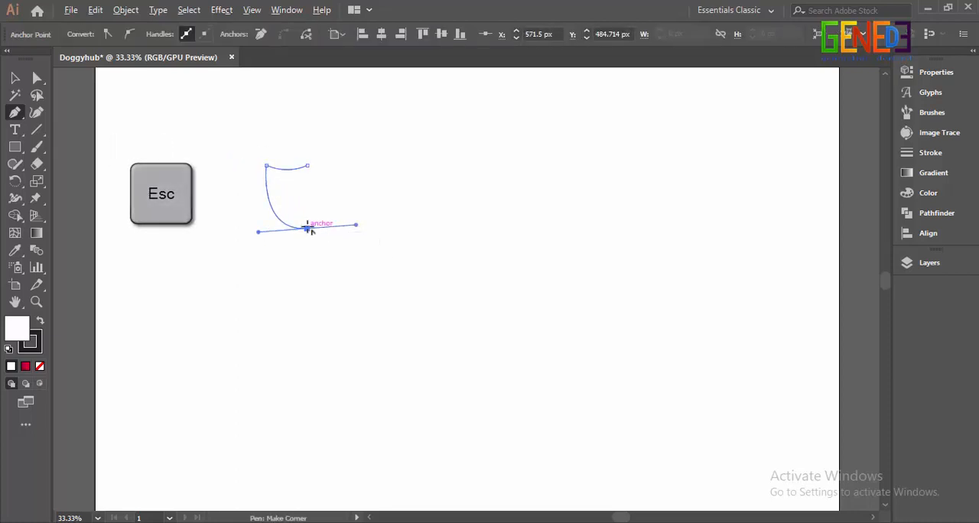
left_click(308, 228, "alt")
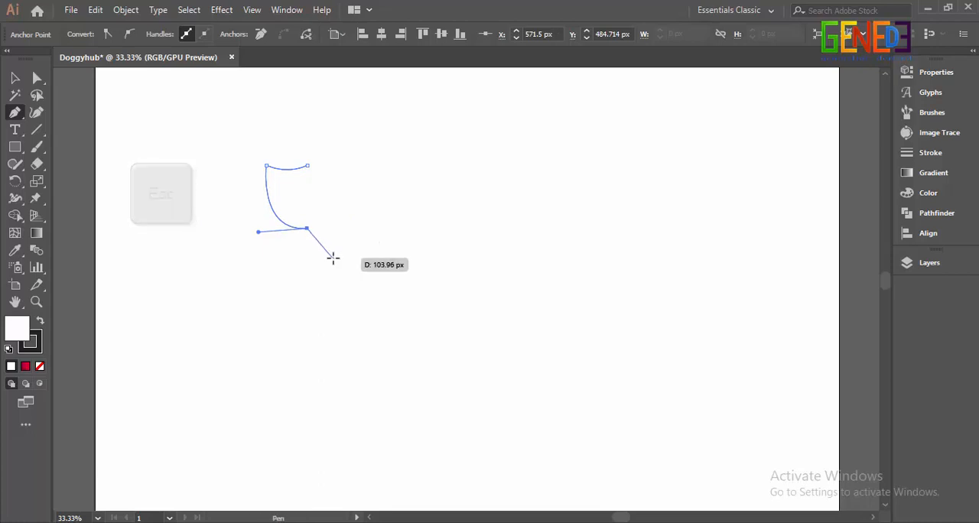
Step: Draw the dog's head and neck as an open curved path, with the back neck tip at about X 990, Y 543 px, ending at the throat
left_click(337, 155)
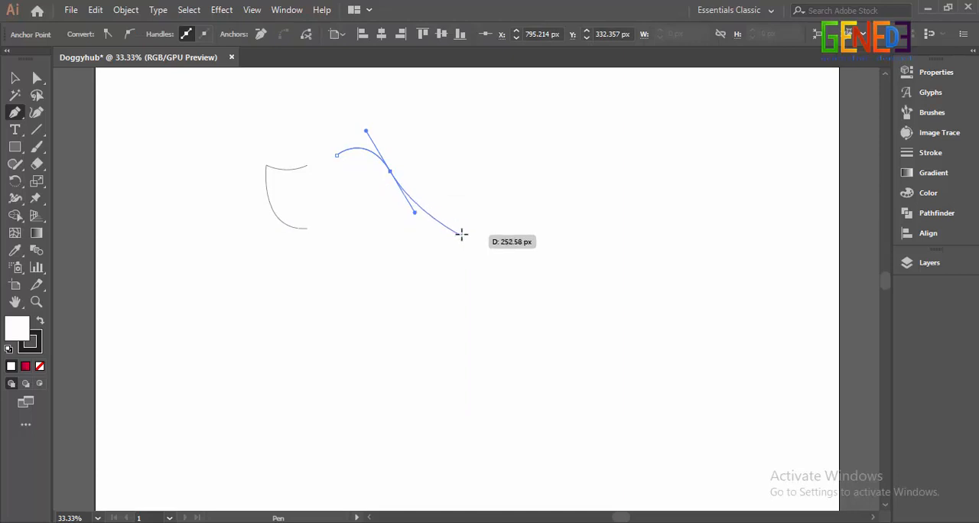
left_click_drag(463, 250, 511, 257)
key("alt")
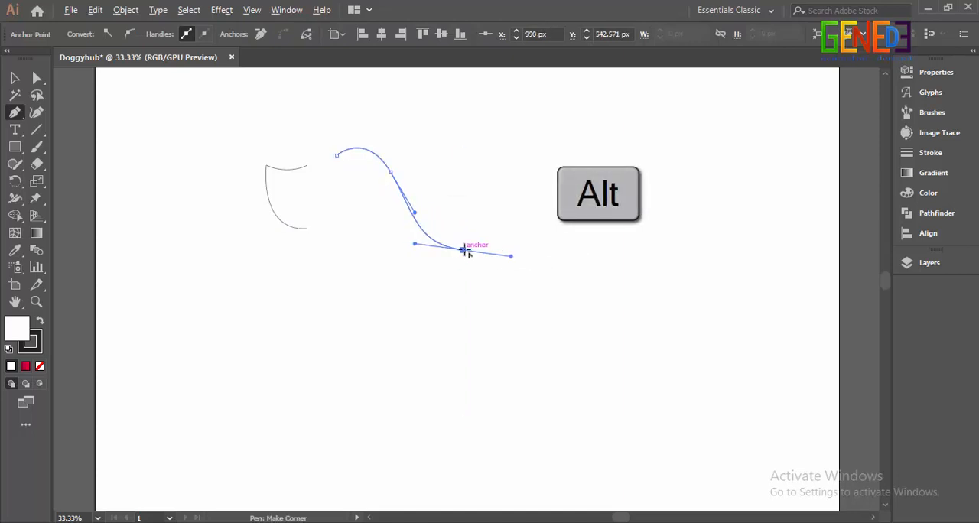
left_click(463, 250)
left_click_drag(378, 330, 316, 350)
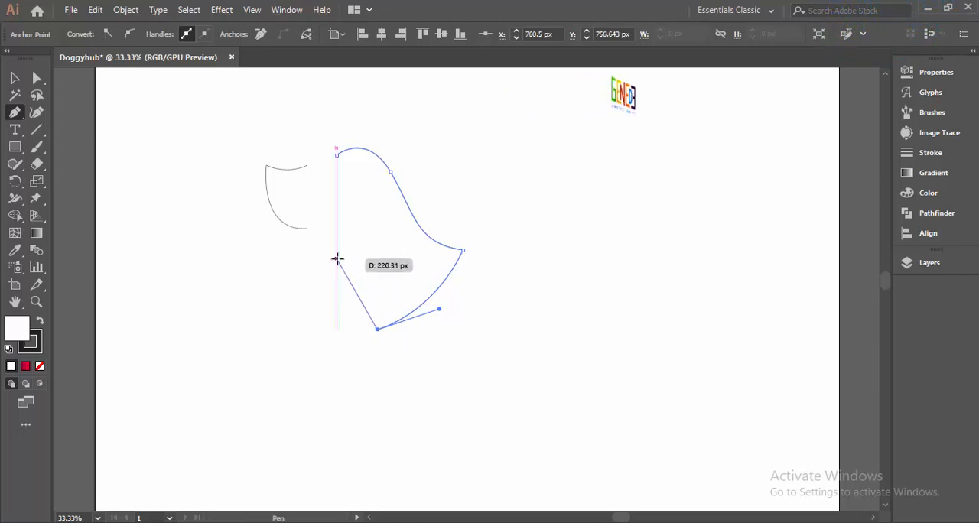
left_click_drag(337, 258, 299, 240)
key("Escape")
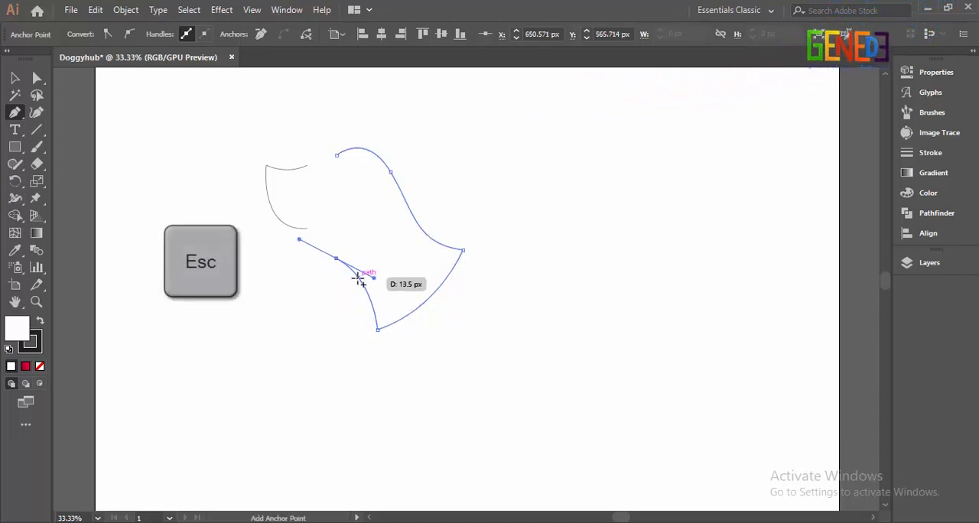
left_click(337, 258)
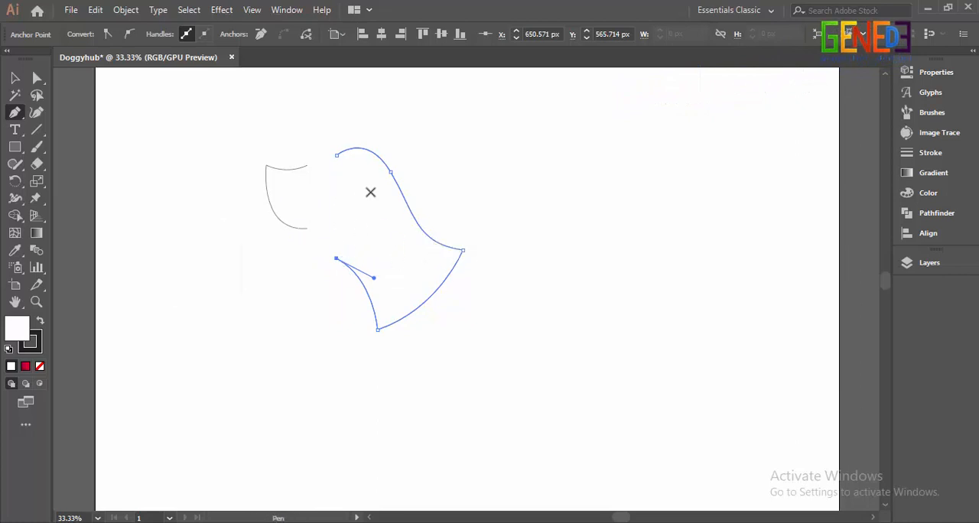
Step: Draw a small closed almond-shaped eye on the dog's head just below the forehead curve
left_click(328, 175)
scroll(360, 173, "up", 2)
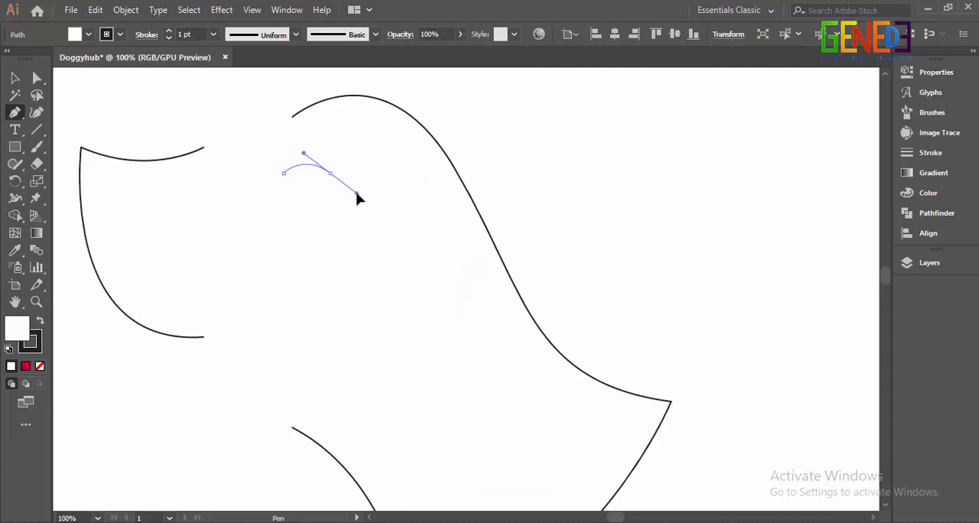
left_click_drag(336, 184, 310, 184)
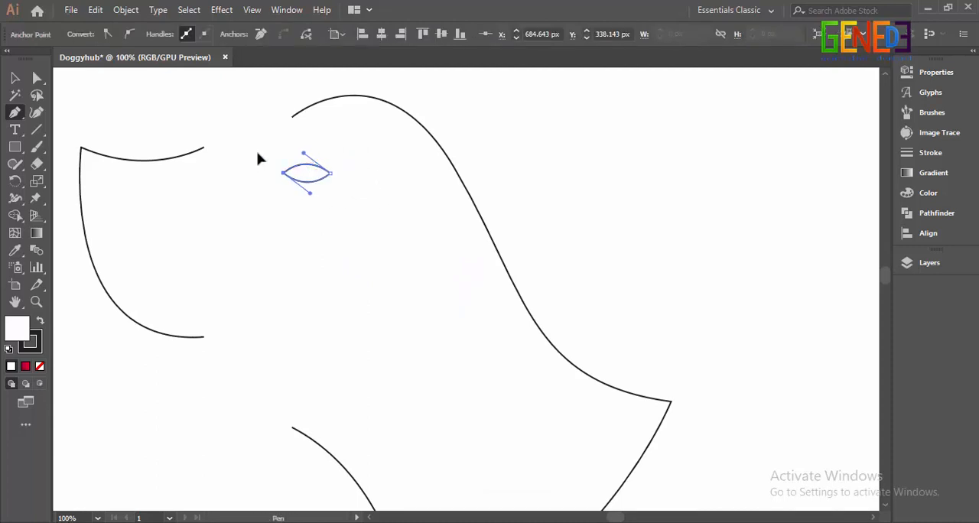
Step: Draw a short open ear curve behind the dog's eye, ending at about X 764, Y 437 px
left_click(378, 174)
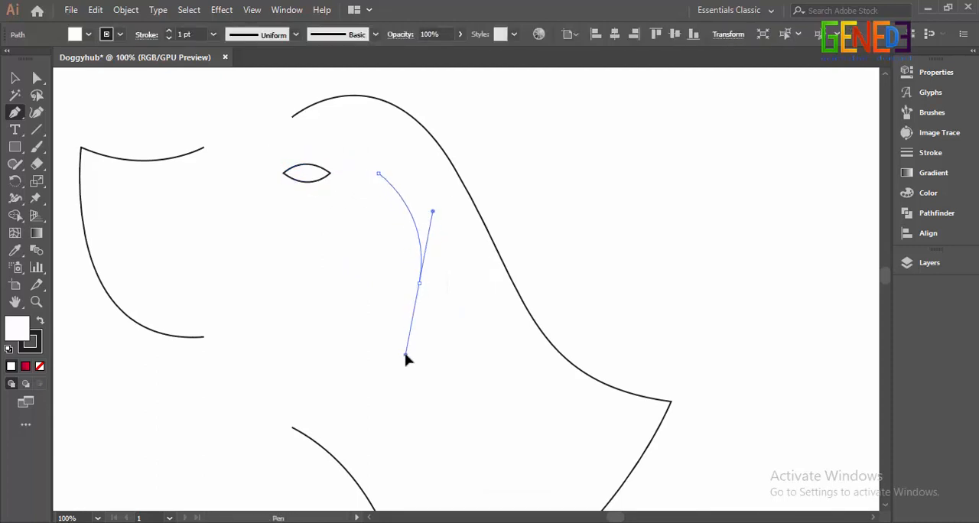
left_click_drag(406, 357, 413, 311)
key("ctrl+minus")
key("ctrl+minus")
key("ctrl+minus")
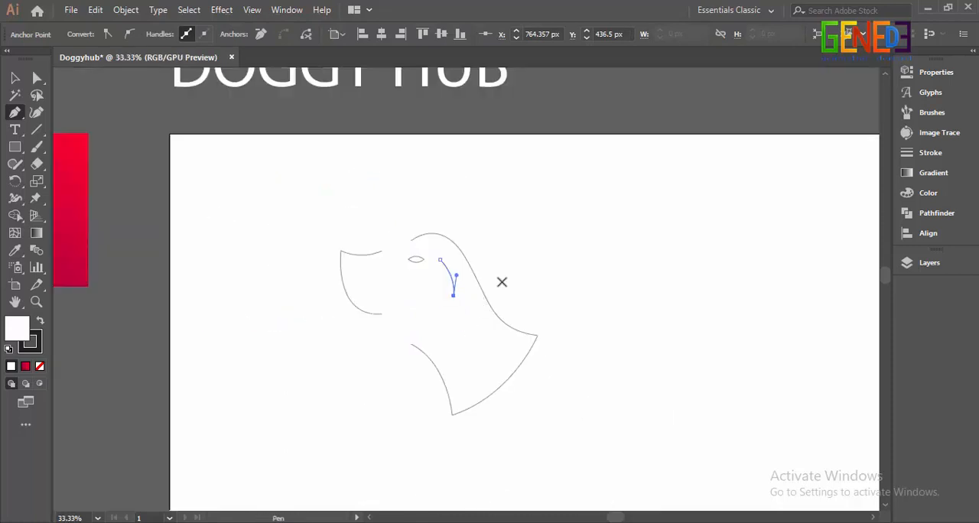
left_click_drag(493, 282, 401, 212)
key("v")
left_click(212, 132)
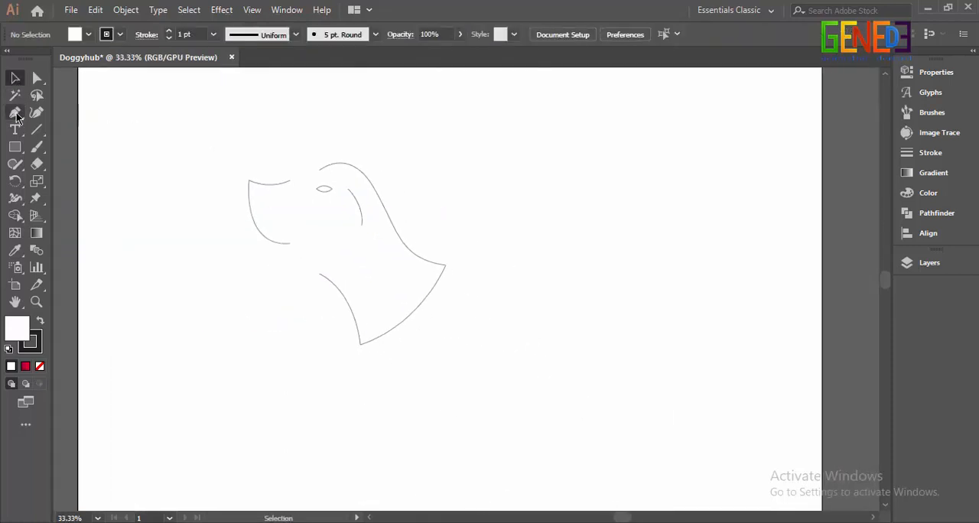
Step: Draw the cat's back as a rising curve from the dog's rear neck tip to about X 1146, Y 437 px
left_click(444, 266)
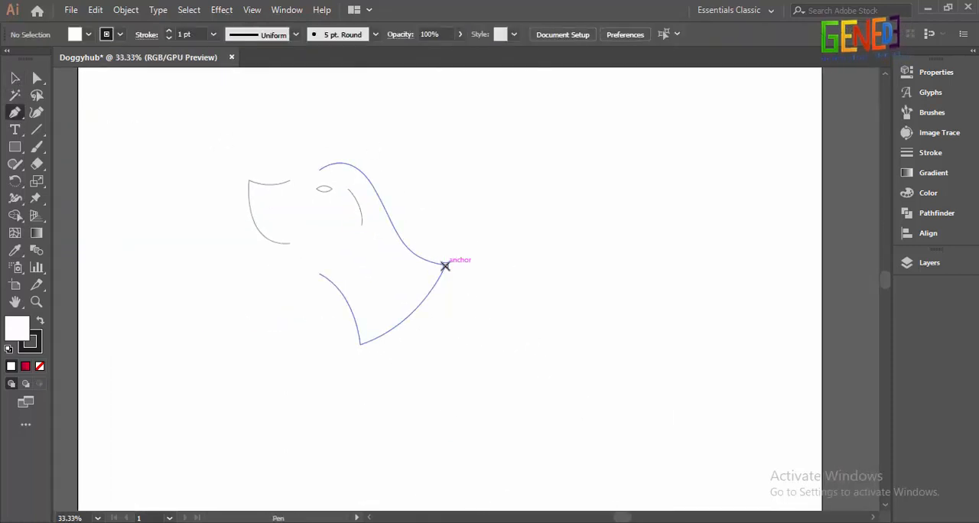
left_click_drag(505, 227, 544, 225)
left_click(503, 227)
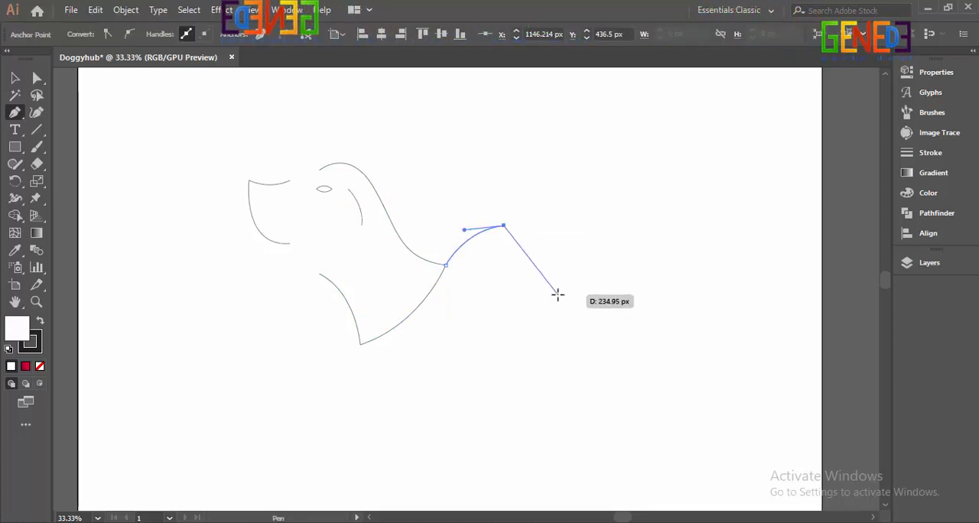
Step: Draw the cat's pointed ear, forehead and nose as one open path ending at about X 1455, Y 631 px
left_click(539, 219)
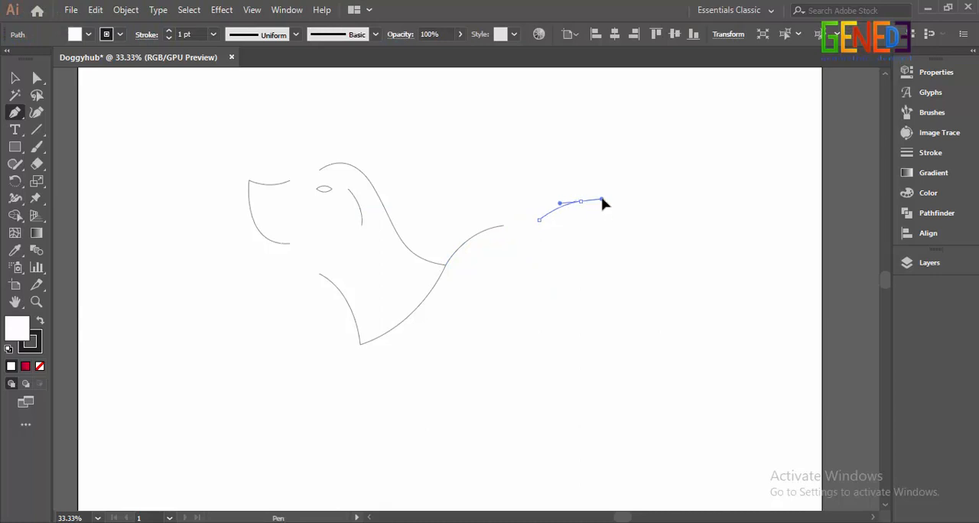
left_click_drag(605, 203, 603, 204)
left_click(581, 201)
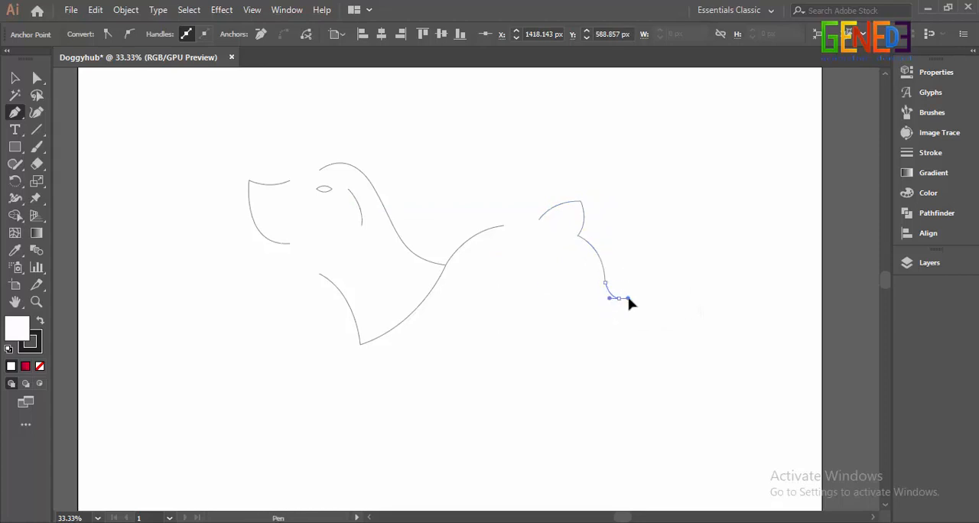
left_click_drag(621, 303, 621, 302)
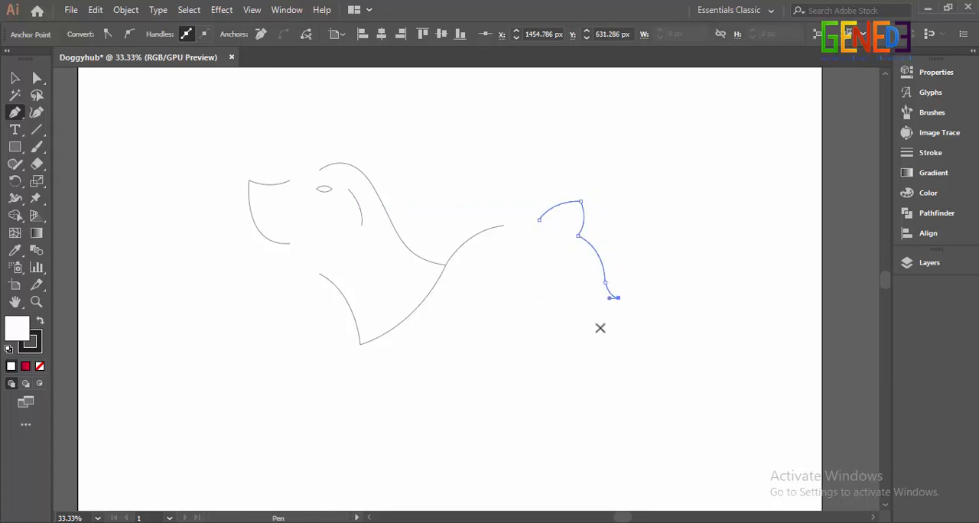
Step: Draw the cat's jaw as an open curve beneath the nose, ending at the throat at about X 1206, Y 651 px
left_click(599, 325)
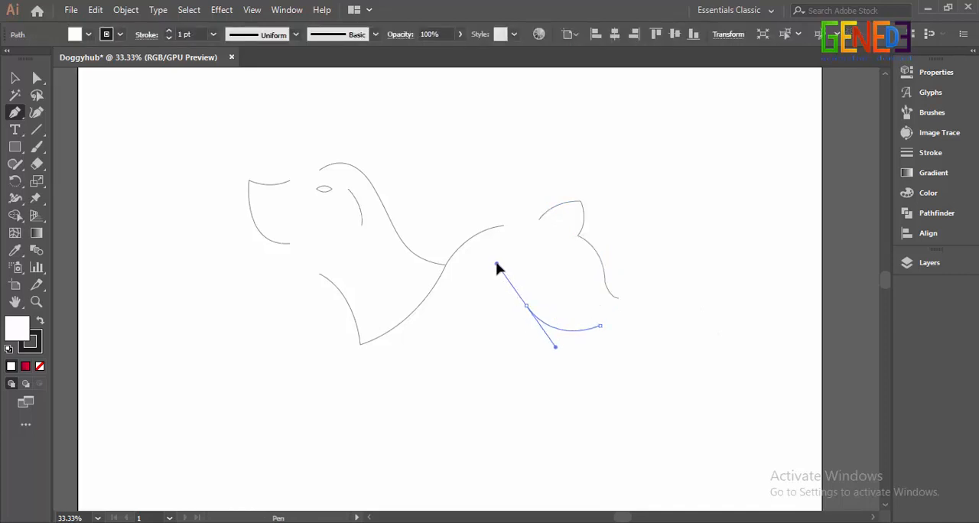
left_click_drag(497, 269, 496, 270)
left_click(526, 306)
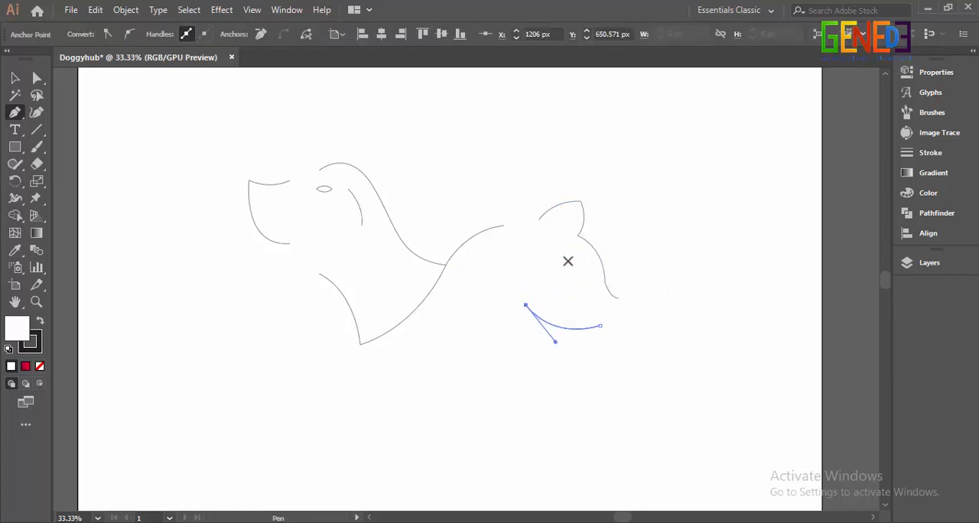
Step: Copy the dog's eye onto the cat's face and rotate the copy so it slopes down toward the nose
key("v")
left_click_drag(323, 189, 584, 271)
scroll(581, 250, "up", 3)
left_click(695, 202)
scroll(698, 200, "down", 3)
key("space")
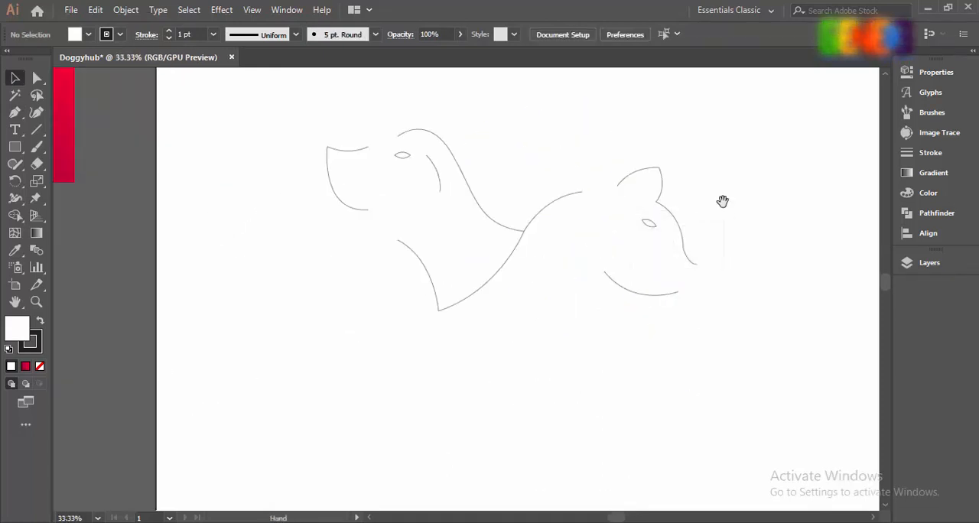
left_click_drag(723, 202, 668, 238)
left_click(406, 154)
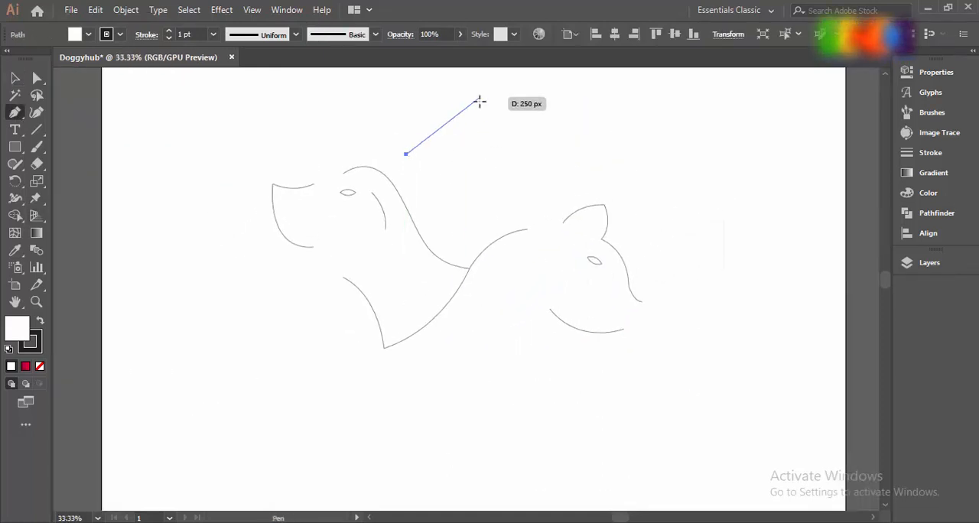
left_click(484, 98)
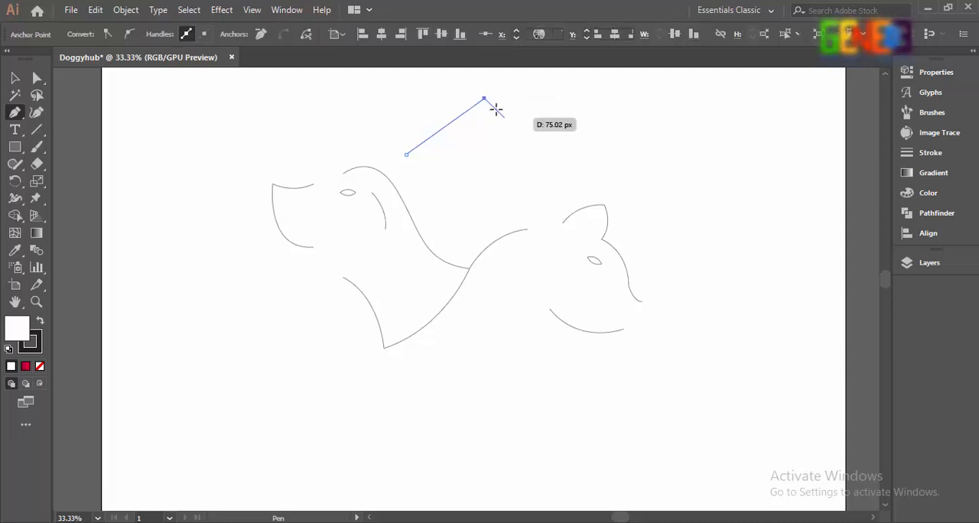
key("ctrl+z")
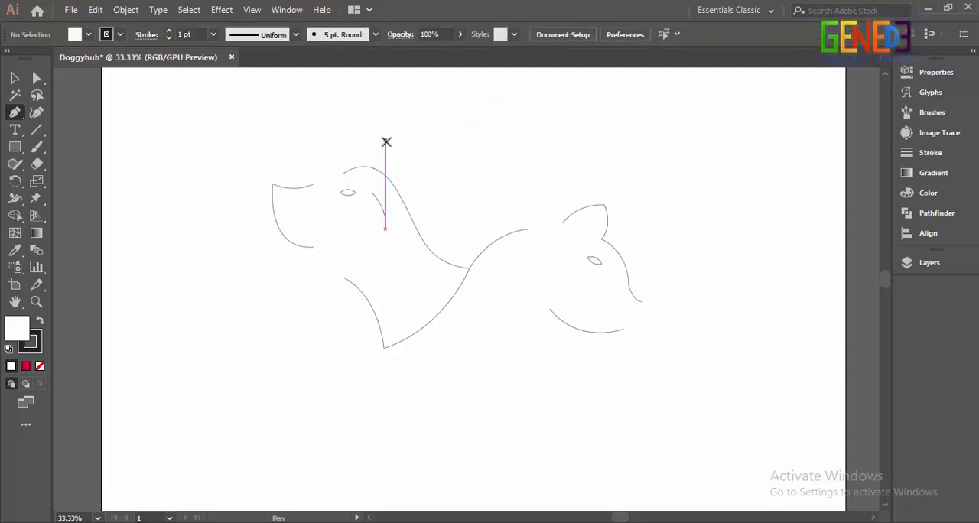
Step: Draw an open two-segment roof line above both animals, with its apex at about X 990, Y 45 px and a longer slope over the cat
left_click(379, 137)
left_click(469, 83)
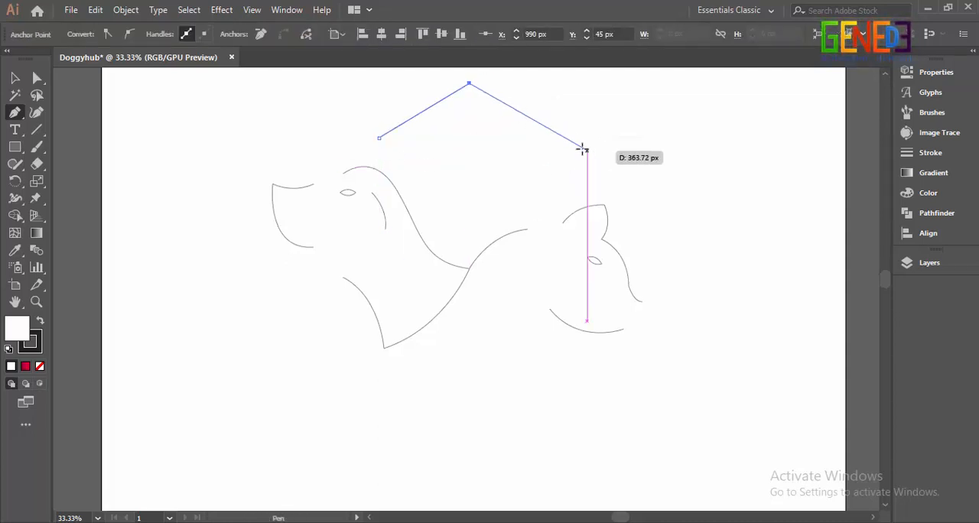
left_click(595, 166)
key("Escape")
left_click(15, 78)
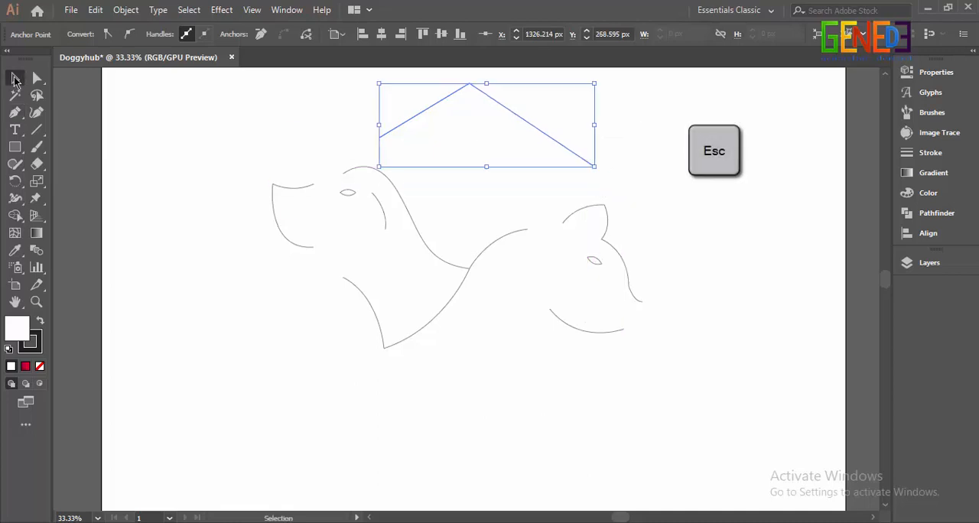
left_click(430, 181)
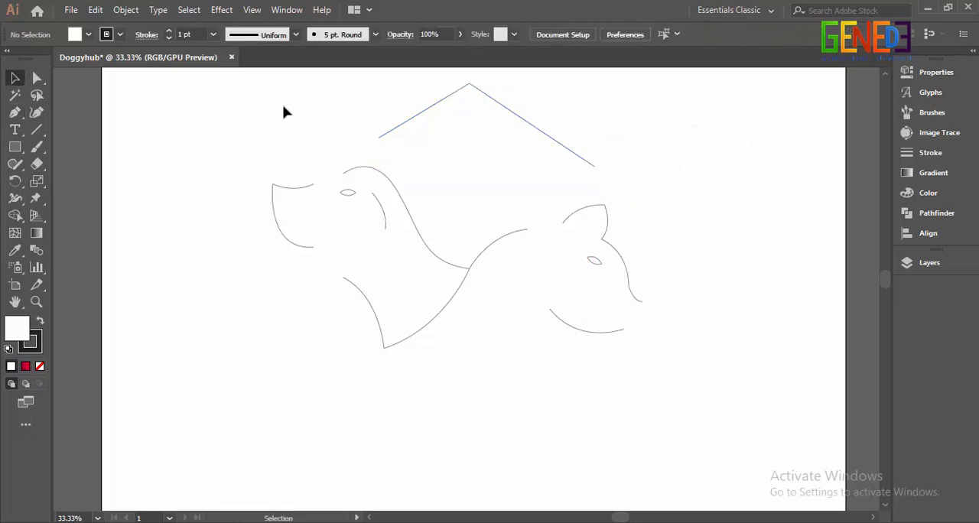
Step: Apply the lens-shaped width profile that tapers at both ends to all the dog, cat and roof paths
left_click_drag(681, 354, 680, 355)
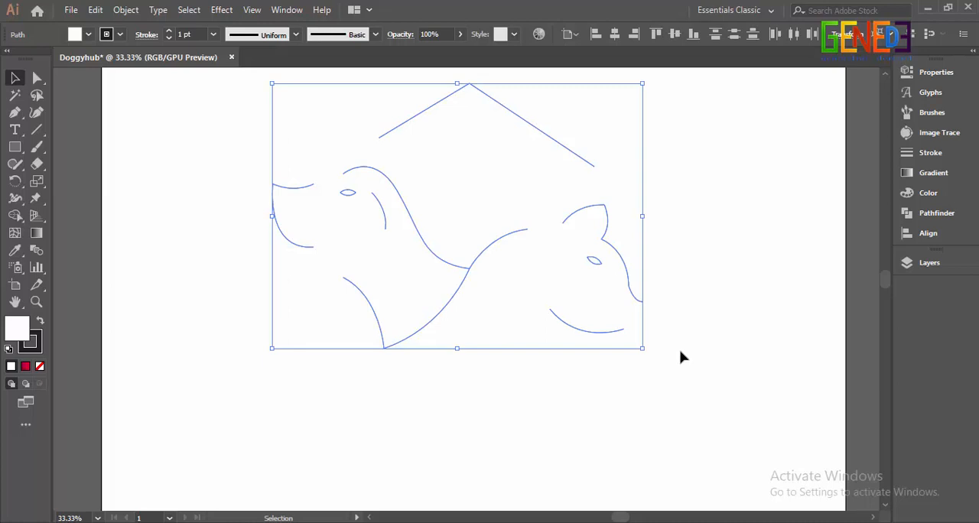
left_click(294, 35)
left_click(271, 84)
Step: Set the stroke weight of all the selected logo paths to 17 pt
left_click(168, 33)
left_click(169, 32)
left_click(169, 32)
left_click(169, 32)
left_click(168, 32)
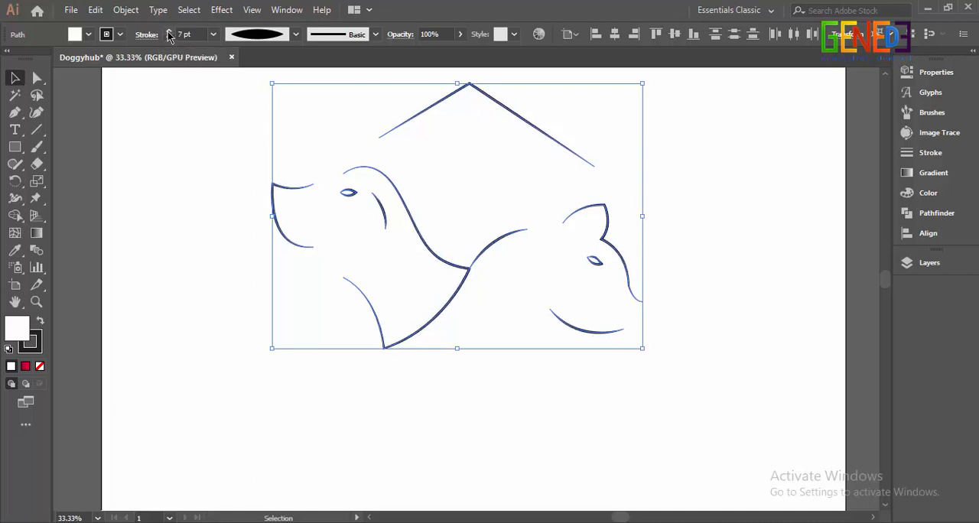
left_click(168, 32)
left_click(168, 32)
left_click(169, 32)
left_click(169, 32)
left_click(169, 32)
left_click(168, 32)
left_click(168, 32)
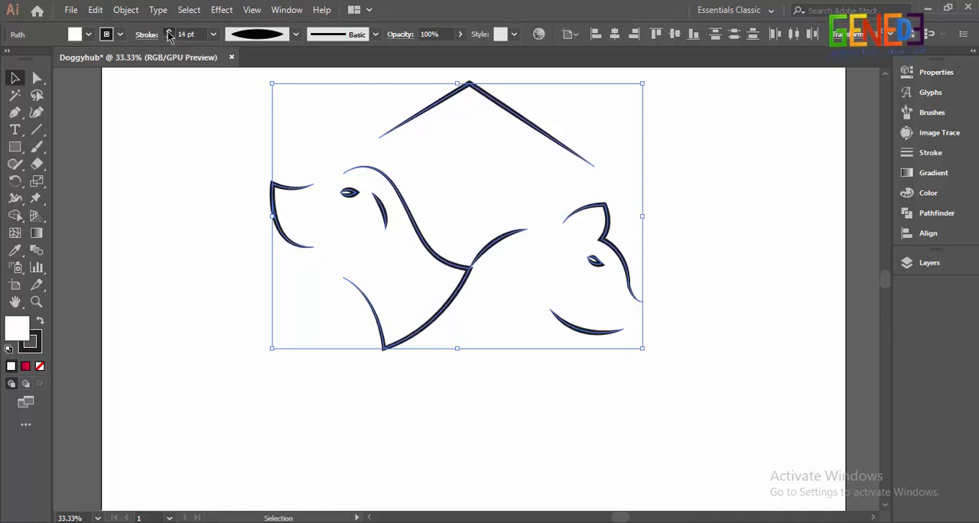
left_click(168, 32)
left_click(169, 32)
Step: Set the stroke weight of all the selected logo paths to 27 pt
left_click(168, 33)
left_click(168, 32)
left_click(168, 32)
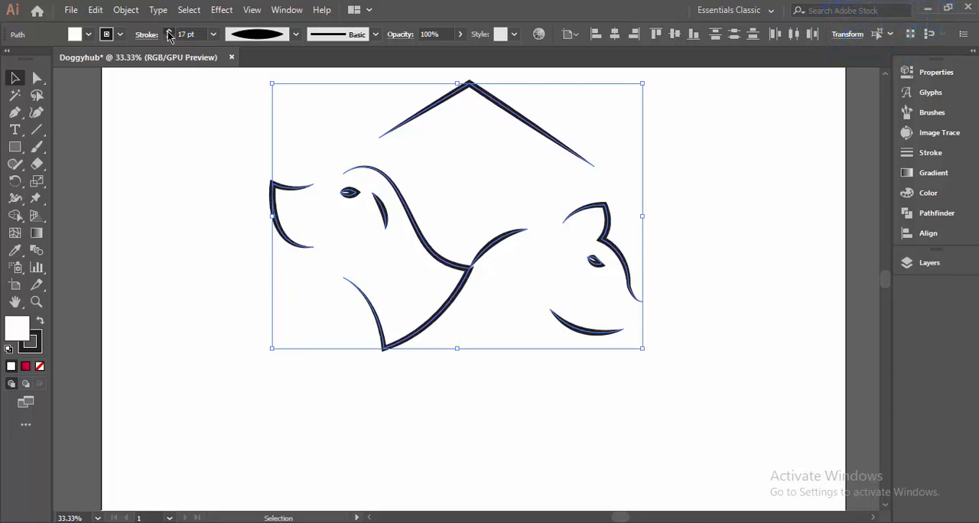
left_click(169, 32)
left_click(168, 32)
left_click(169, 32)
left_click(168, 32)
left_click(168, 32)
left_click(168, 32)
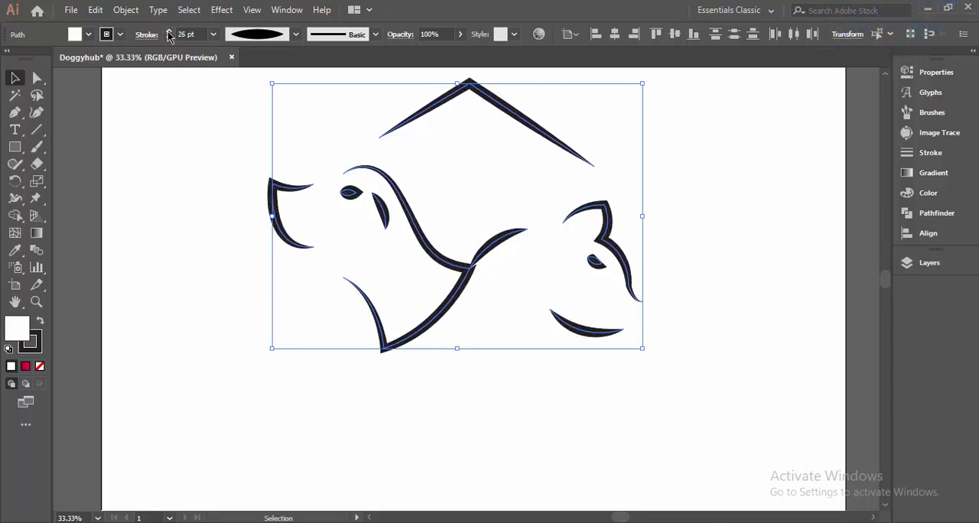
left_click(168, 32)
left_click(200, 138)
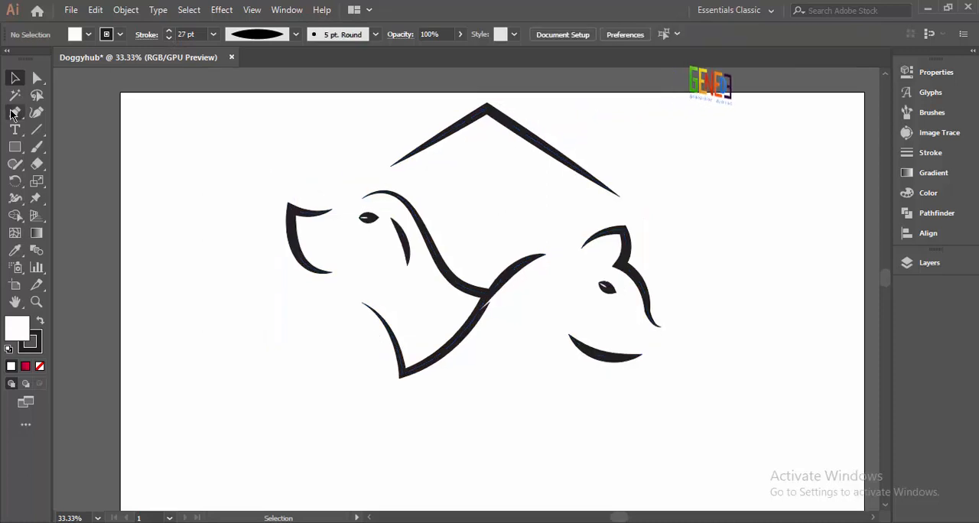
Step: Draw a short curved chin stroke between the dog's lower muzzle and its throat line
left_click(15, 113)
key("ctrl+plus")
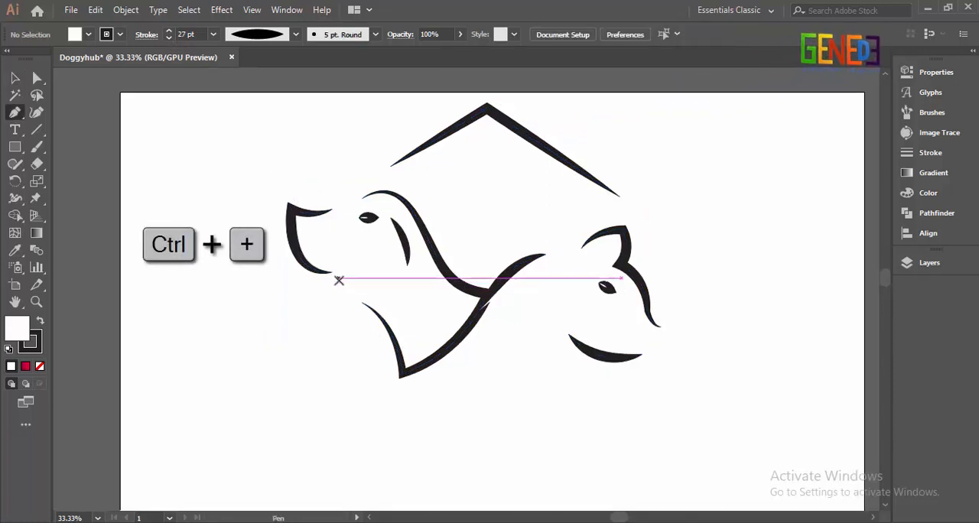
key("ctrl+plus")
key("ctrl+plus")
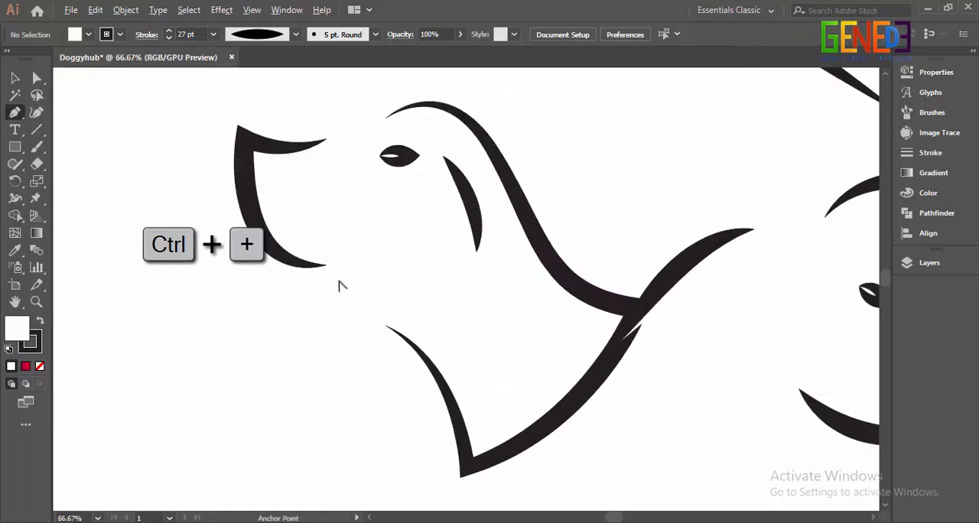
left_click(339, 278)
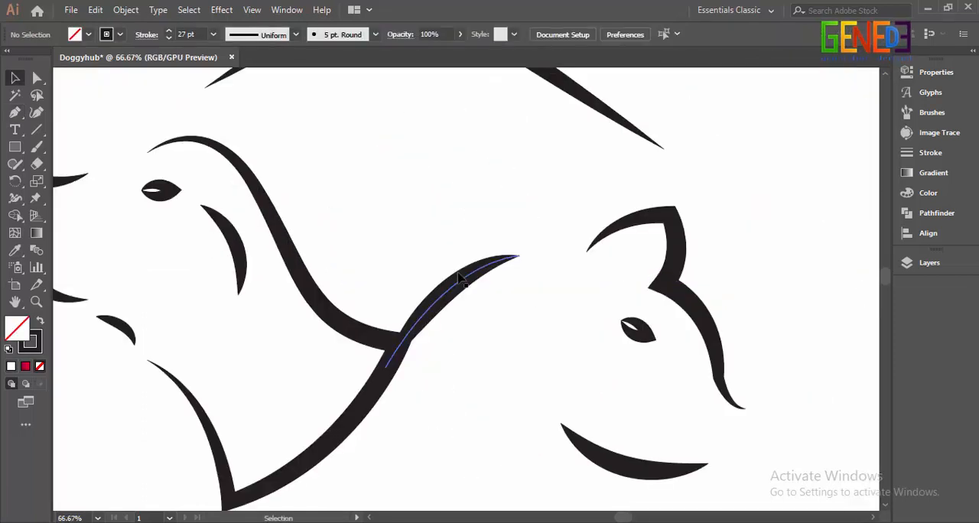
Step: Apply the triangular width profile to the cat's back curve and adjust its position where it joins the dog's neck
left_click(464, 279)
left_click(293, 38)
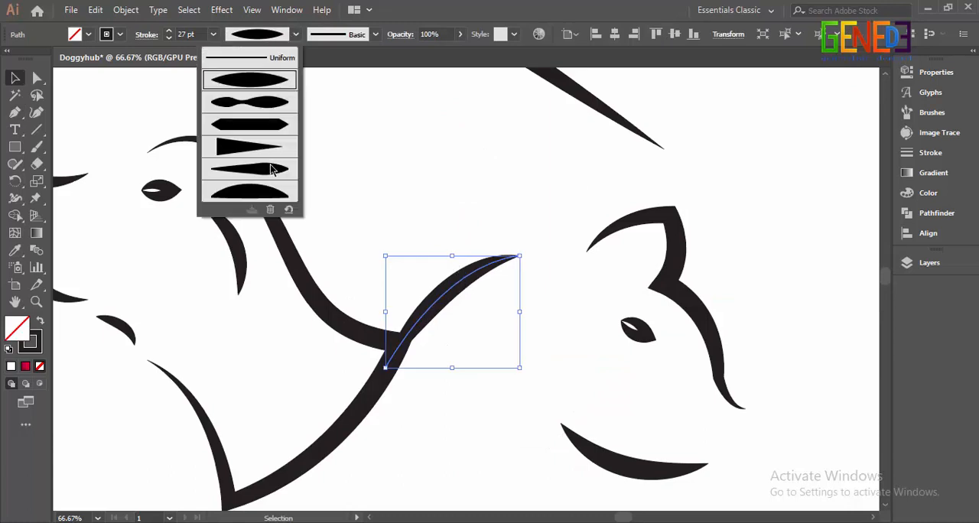
left_click(273, 150)
left_click(514, 181)
scroll(427, 325, "up", 3)
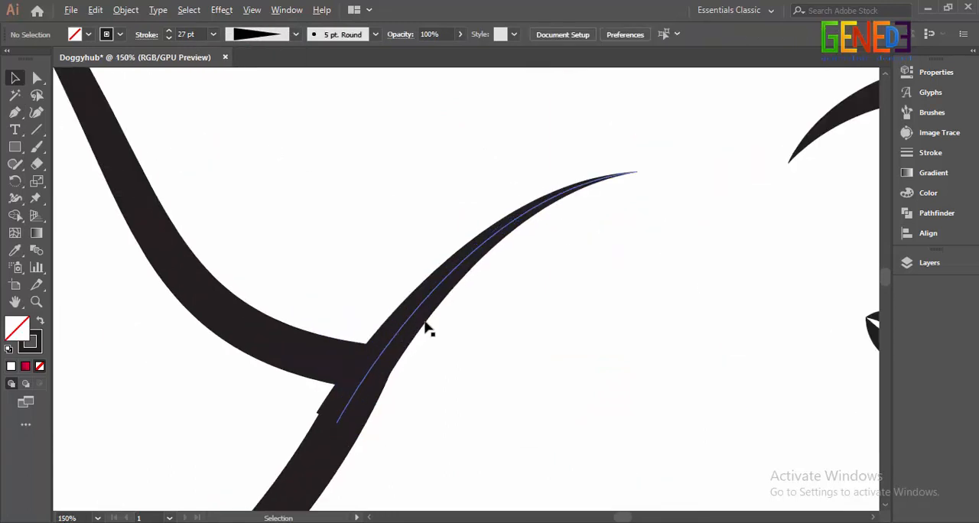
left_click_drag(437, 339, 431, 291)
Step: Draw a small square below the roof apex, with a black fill and no stroke
mouse_move(421, 240)
left_mouse_down()
mouse_move(441, 197)
mouse_move(489, 222)
left_mouse_up()
left_click(516, 269)
scroll(515, 276, "down", 5)
key("m")
scroll(485, 242, "up", 3)
left_click(120, 35)
left_click(10, 59)
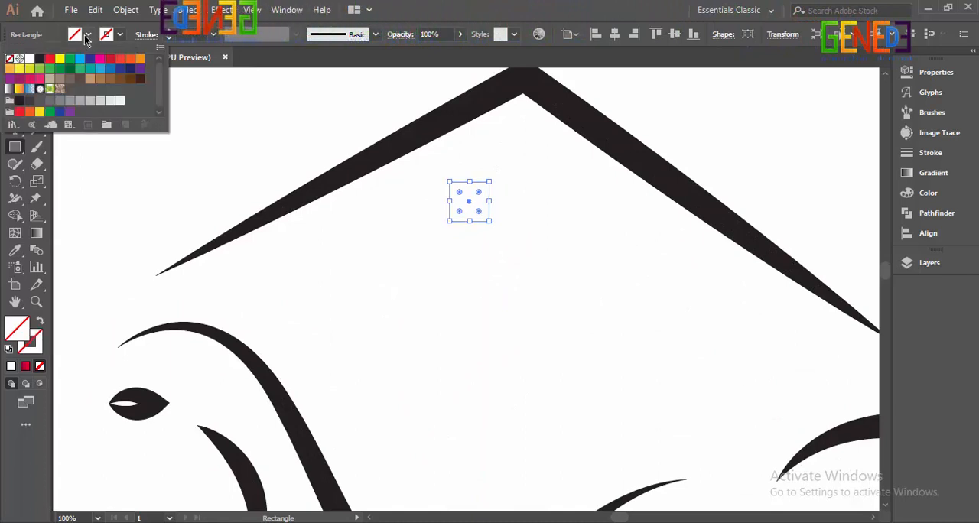
left_click(88, 36)
left_click(40, 60)
left_click(139, 175)
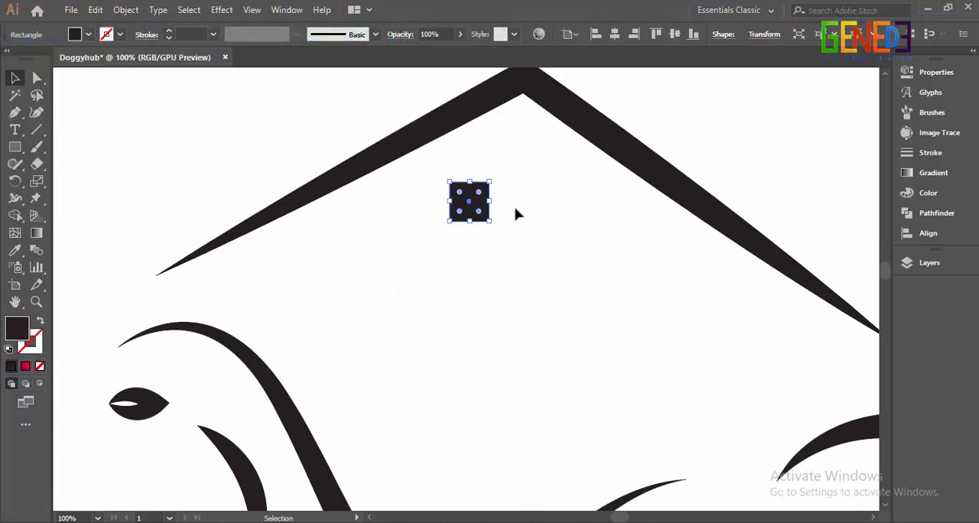
Step: Duplicate the square into an evenly spaced two-by-two window and group the four squares
left_click_drag(468, 205, 521, 205)
left_click_drag(461, 247, 562, 199)
left_click_drag(514, 207, 514, 265)
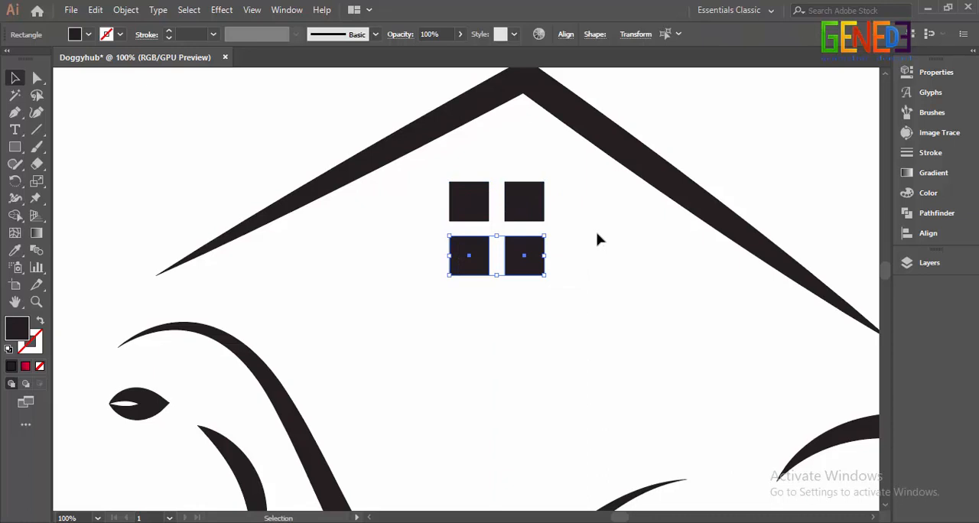
left_click(599, 240)
left_click_drag(456, 340, 561, 199)
key("ctrl+g")
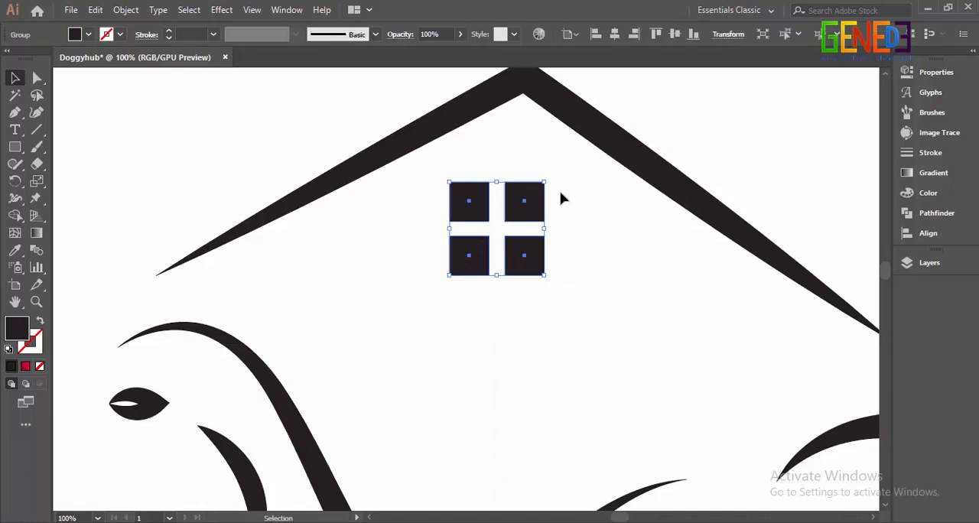
Step: Nudge the window group to the right and slightly down so it sits beneath the roof apex
key("Right")
key("Right")
key("Right")
key("Right")
key("Right")
key("Right")
key("Right")
key("Right")
key("Right")
key("Right")
key("Right")
key("Right")
key("Right")
key("Right")
key("Right")
key("Right")
key("Right")
key("Right")
key("Right")
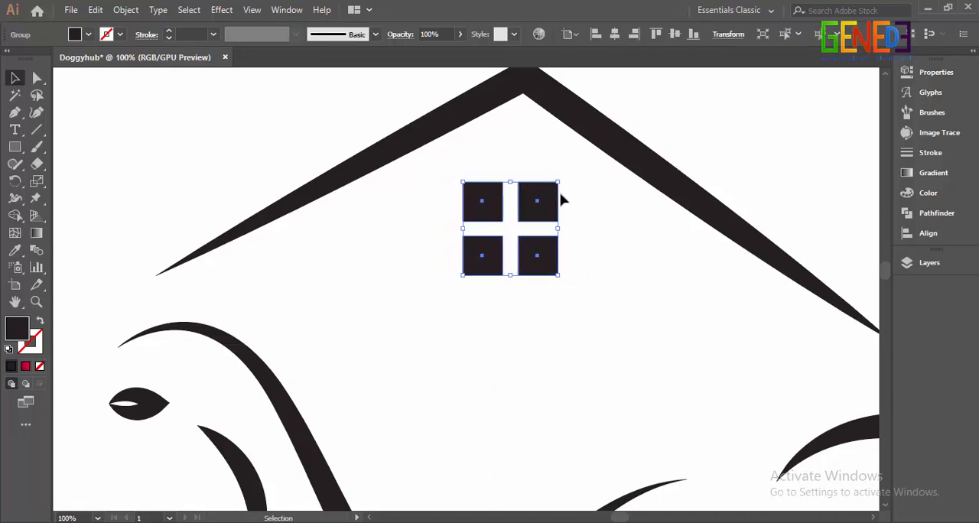
key("Down")
key("Down")
key("Down")
key("Down")
left_click(590, 225)
Step: Select the roof and window together and move them slightly down toward the animals
scroll(590, 225, "down", 4)
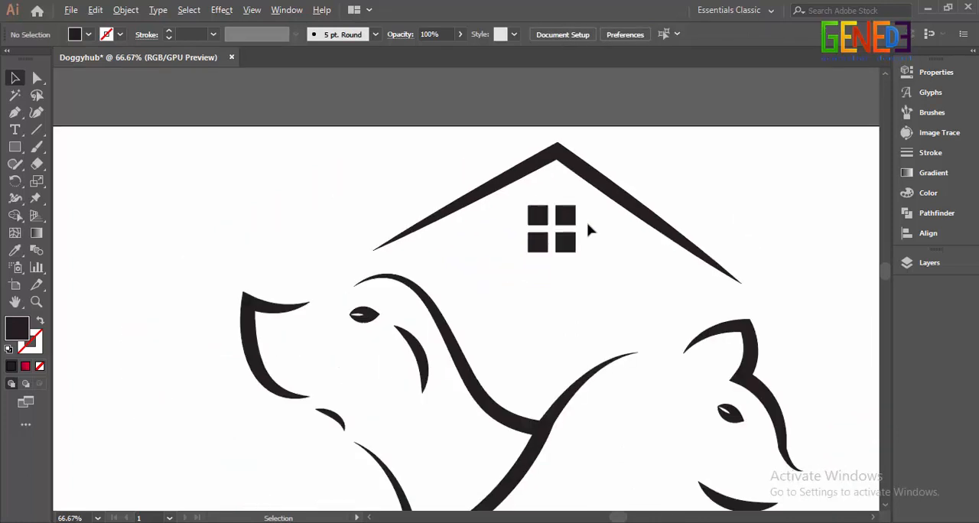
left_click_drag(628, 238, 603, 261)
left_click_drag(521, 212, 564, 275)
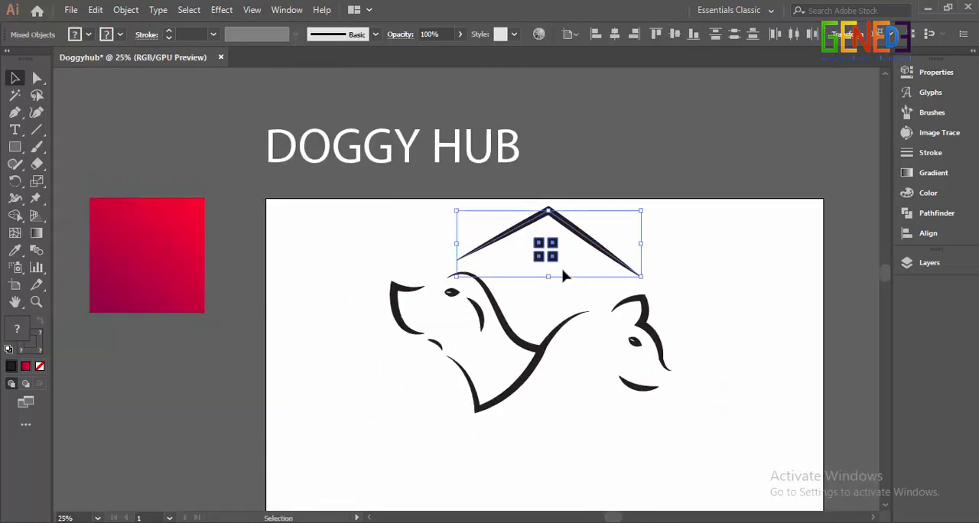
left_click(709, 260)
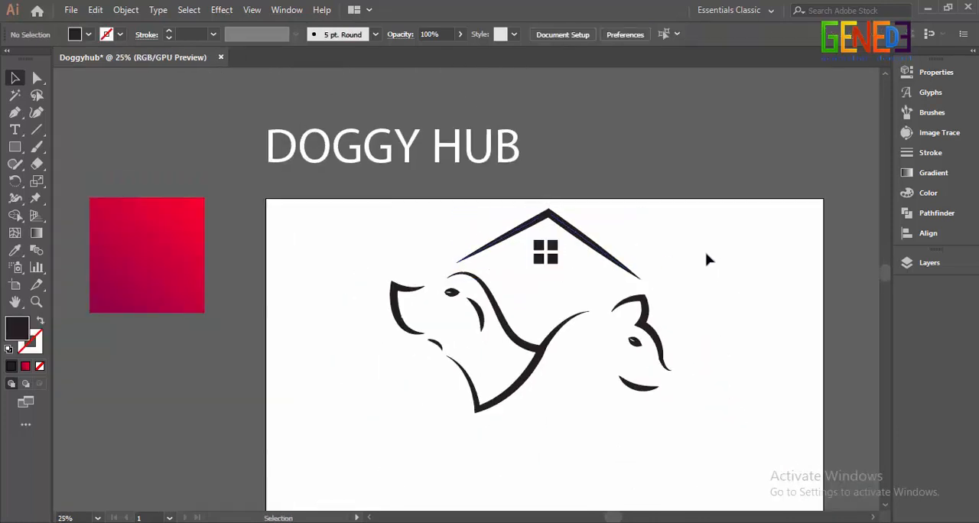
Step: Place a backup copy of the whole logo above the artboard, beside the DOGGY HUB text
left_click_drag(707, 426, 707, 425)
key("alt")
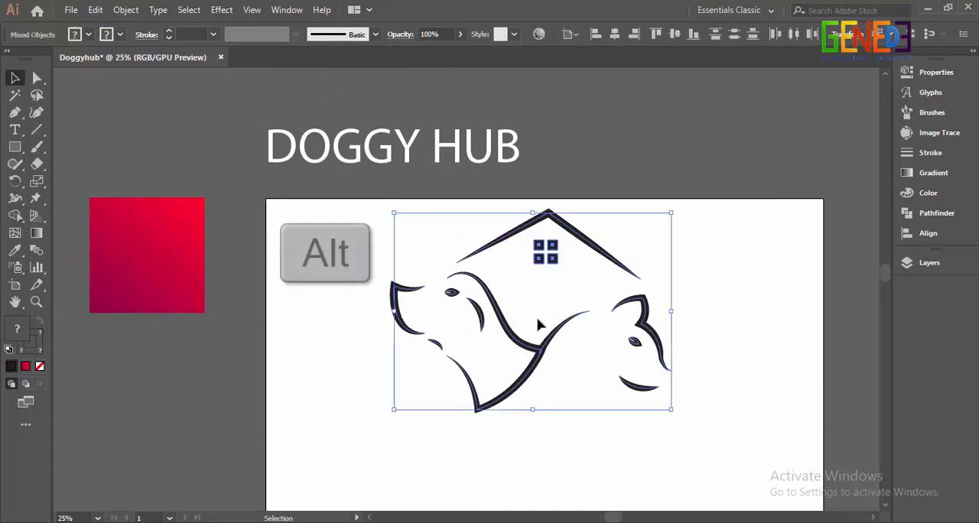
left_click_drag(404, 328, 579, 92)
Step: Expand the appearance of the original logo on the artboard and group the resulting shapes
left_click_drag(345, 223, 689, 408)
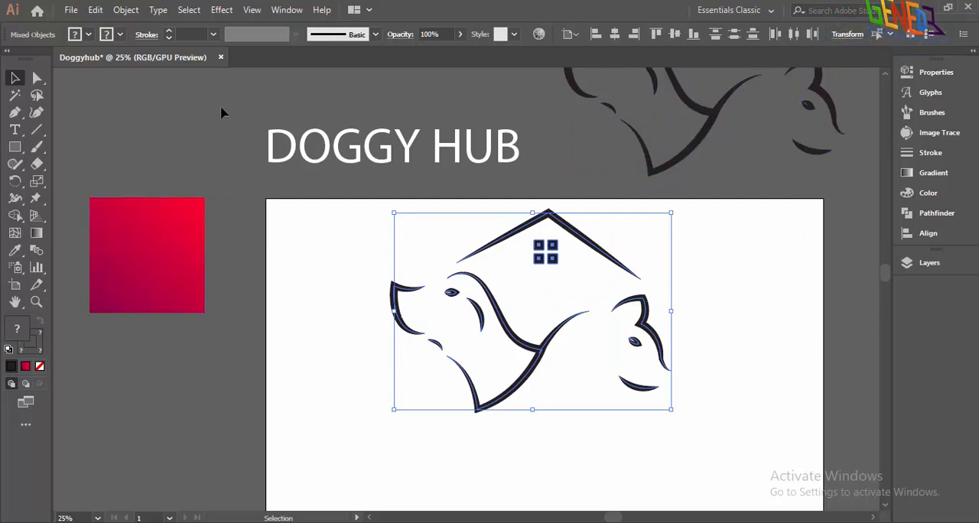
left_click(126, 10)
left_click(192, 173)
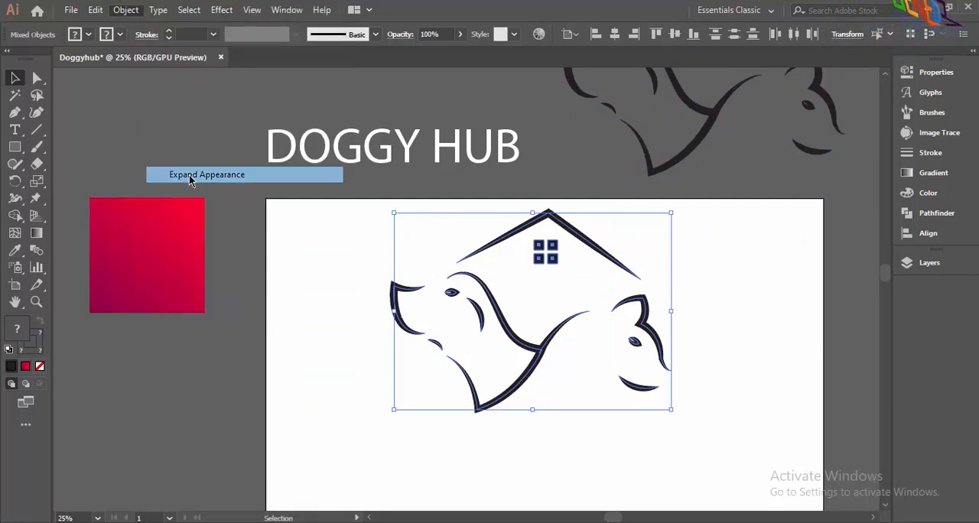
key("ctrl+g")
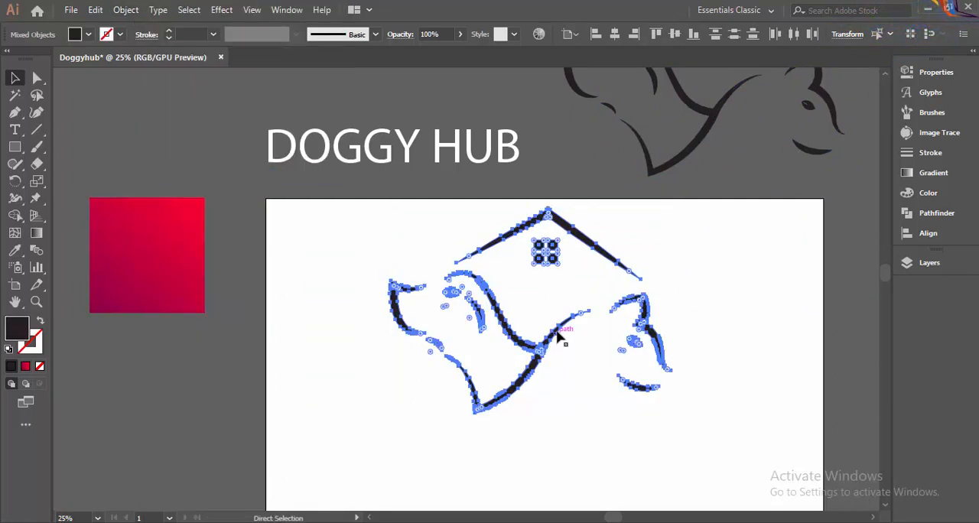
Step: Unite the overlapping shapes of the grouped logo with Pathfinder
left_click(908, 215)
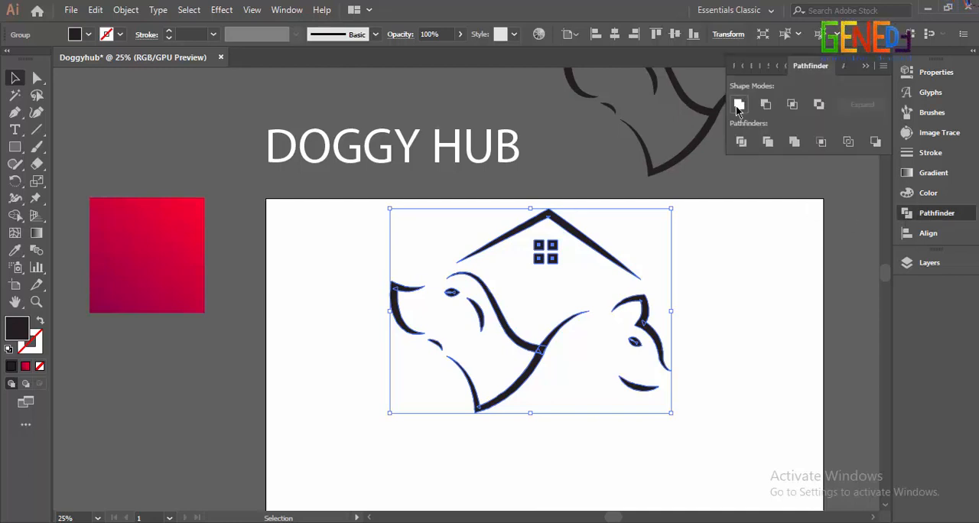
left_click(738, 106)
left_click(768, 269)
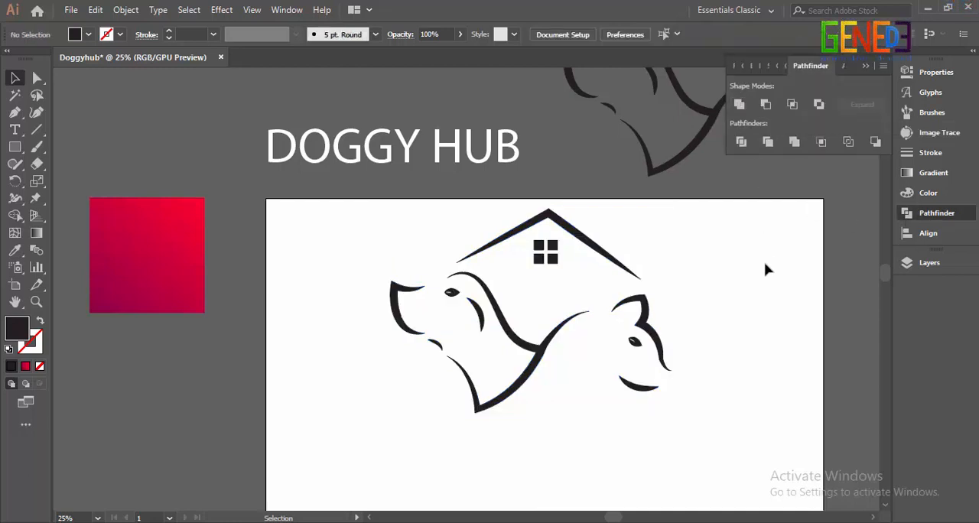
left_click(863, 69)
Step: Align the logo group to the vertical and horizontal centre of the artboard
scroll(726, 271, "down", 3)
left_click(557, 170)
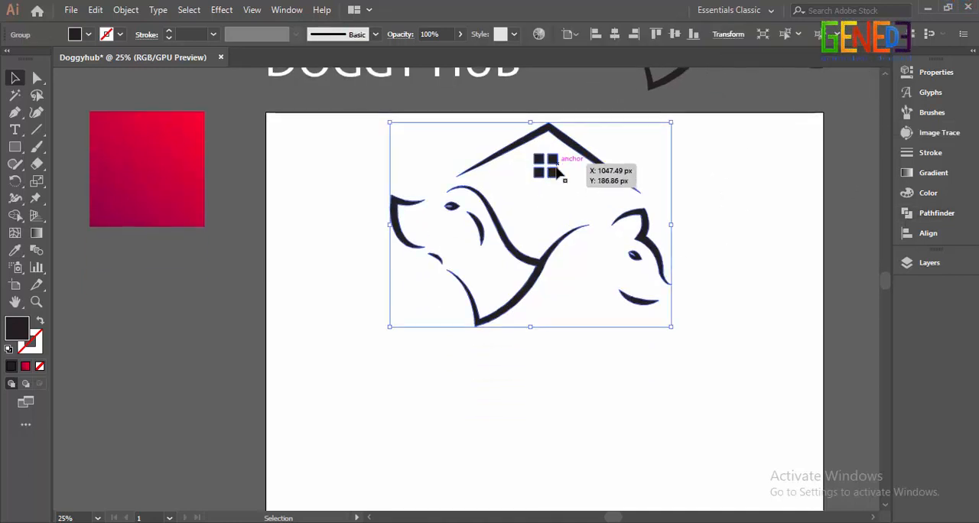
scroll(572, 209, "down", 1)
left_click(929, 234)
left_click(853, 104)
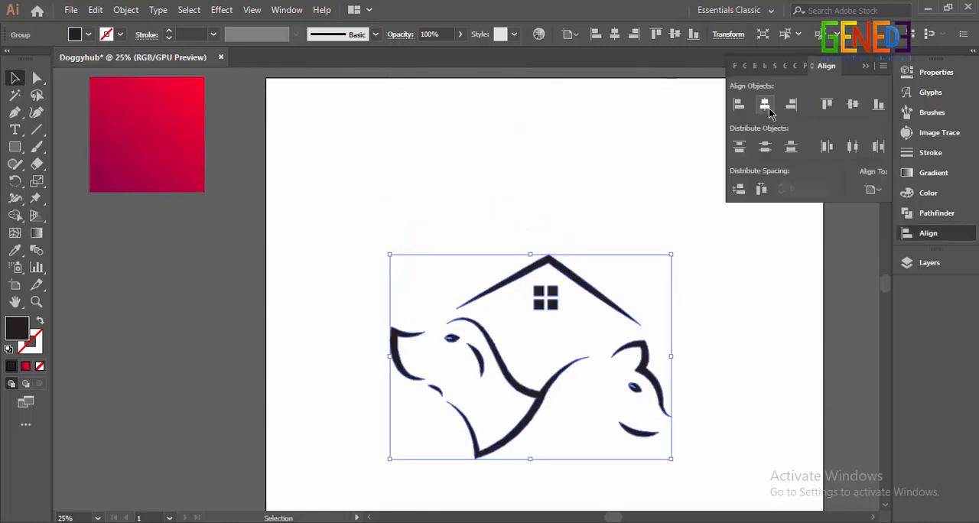
left_click(765, 104)
Step: Scale the logo group down proportionally around its centre
left_click_drag(686, 257, 666, 300)
left_click(667, 300)
scroll(666, 300, "down", 1)
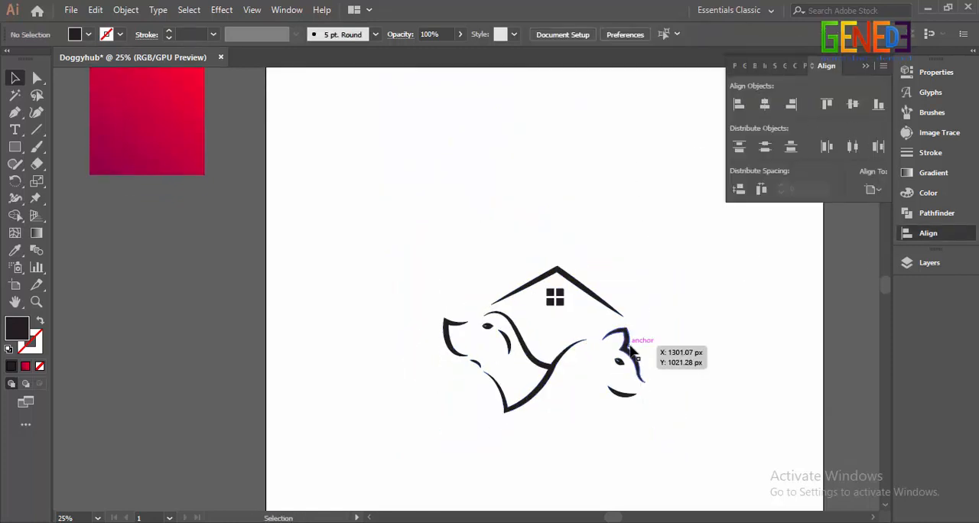
left_click(869, 68)
Step: Copy the open-hand outline from above the artboard and place the copy just below the dog and cat
scroll(732, 200, "down", 1)
left_click_drag(732, 200, 657, 234)
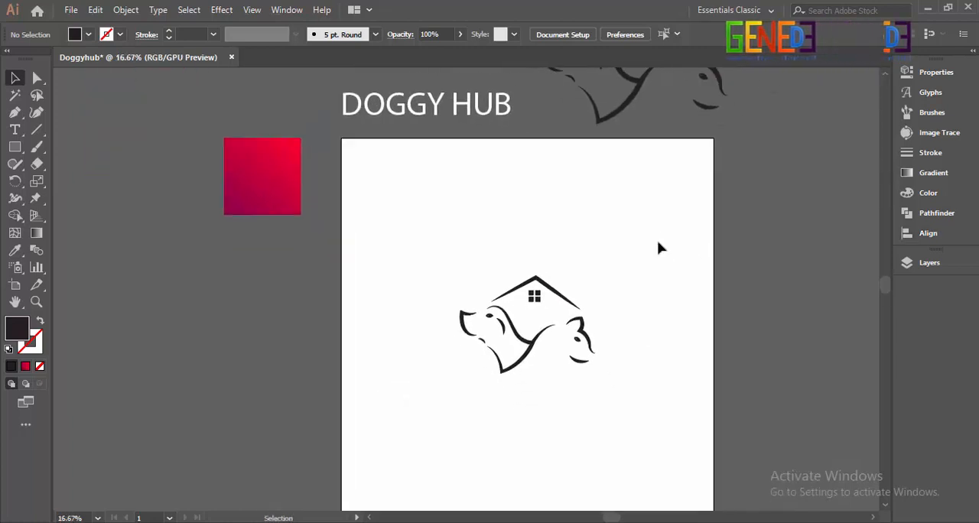
left_click_drag(564, 270, 487, 212)
scroll(487, 211, "up", 1)
scroll(487, 212, "down", 1)
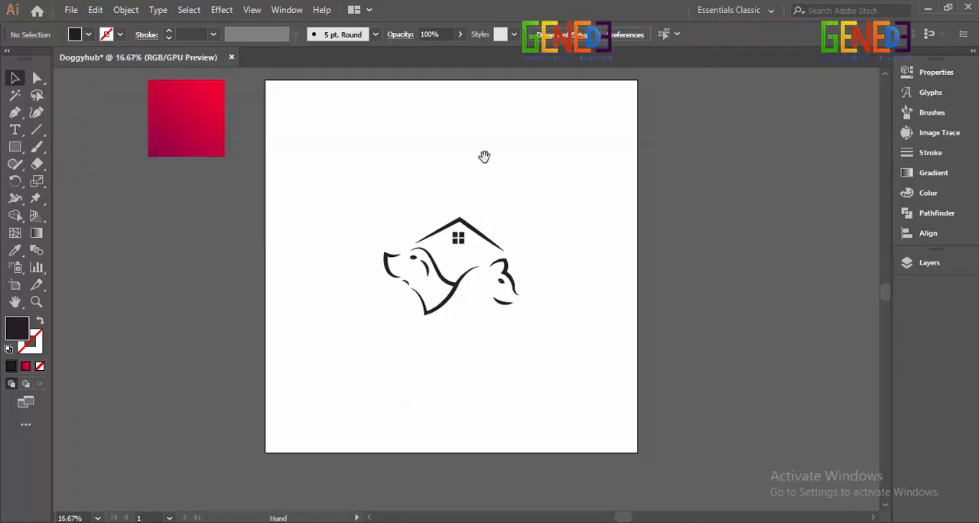
left_click_drag(484, 157, 506, 285)
left_click(394, 132)
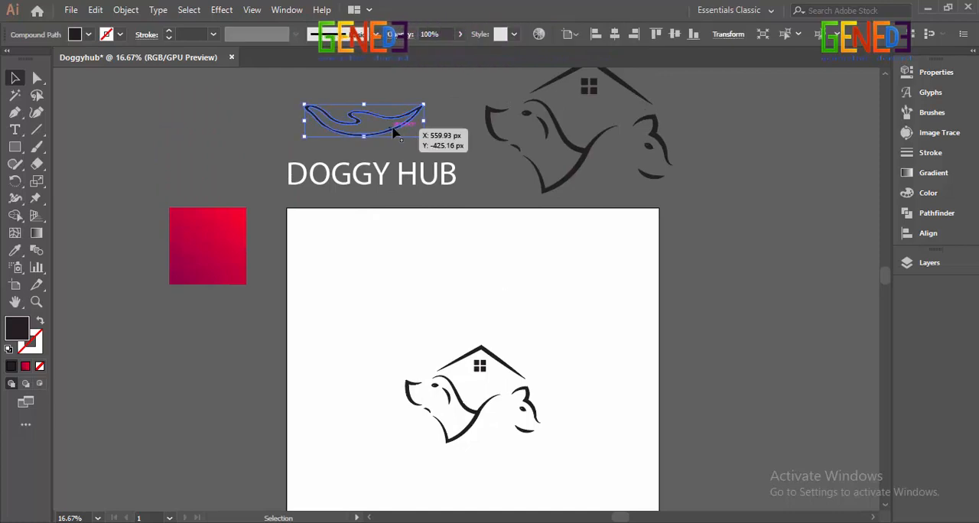
left_click_drag(394, 132, 507, 467)
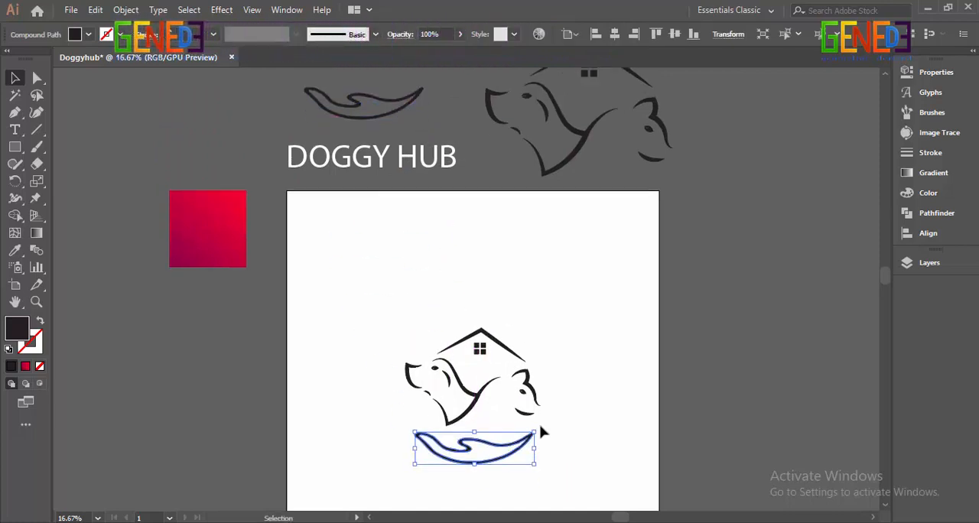
Step: Enlarge the hand outline slightly around its centre and nudge it up close to the dog's neck tip
scroll(528, 425, "down", 2)
scroll(512, 418, "up", 3)
left_click_drag(484, 293, 493, 356)
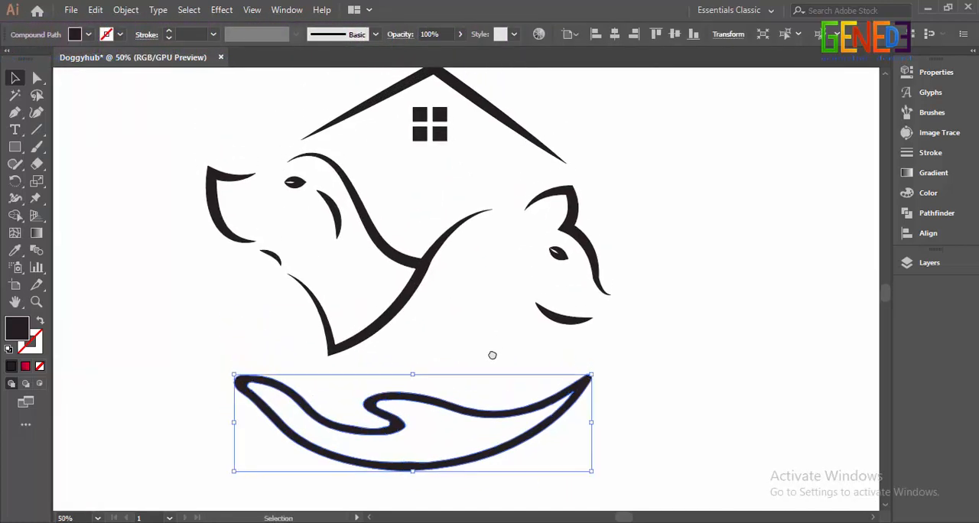
left_click_drag(592, 422, 601, 422)
key("Up")
key("Up")
key("Up")
key("Up")
key("Up")
key("Up")
key("Up")
key("Up")
key("Up")
key("Up")
key("Up")
key("Up")
key("Up")
key("Up")
key("Up")
key("Up")
key("Up")
key("Up")
key("Up")
key("Up")
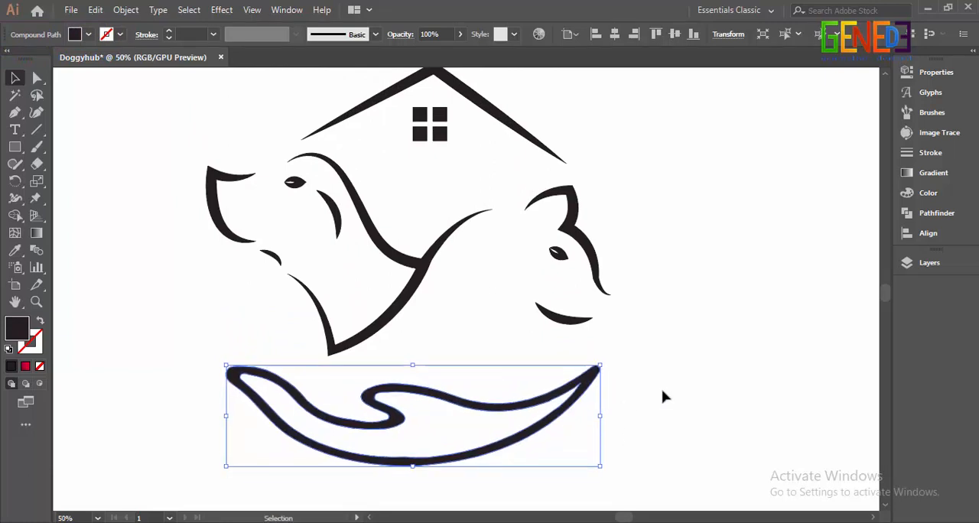
key("Up")
key("Up")
key("Up")
key("Up")
key("Up")
key("Up")
key("Up")
key("Up")
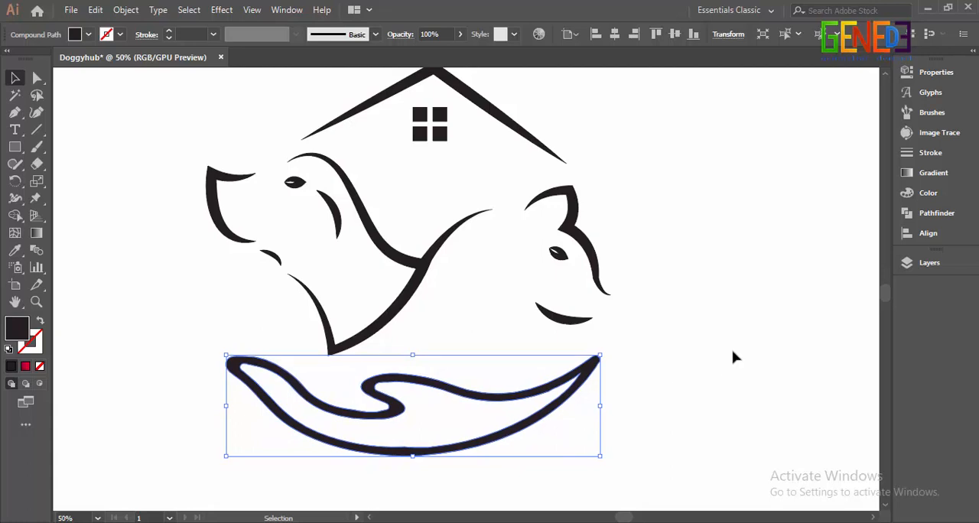
Step: Select the hand and the logo group together and align them to the horizontal centre
left_click(733, 352)
key("ctrl+a")
left_click(928, 233)
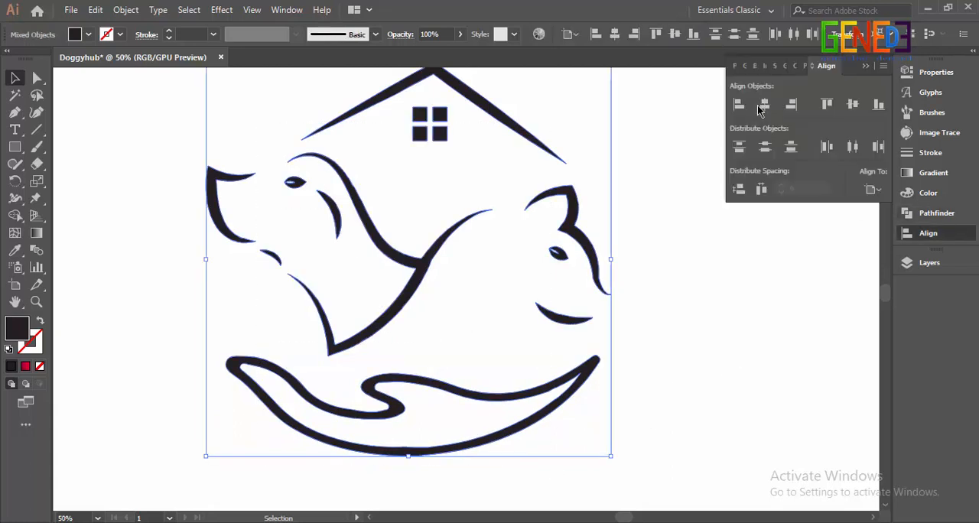
left_click(763, 105)
left_click(710, 282)
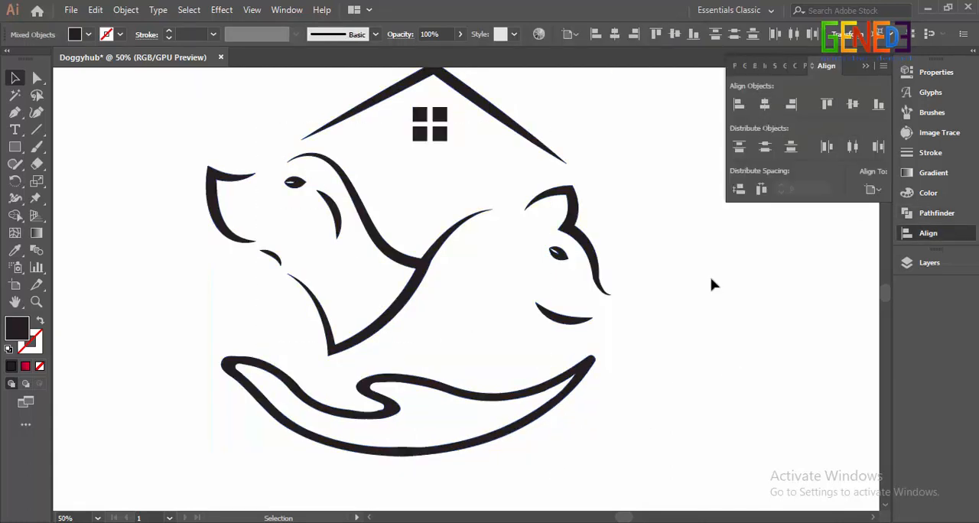
Step: Shift the hand outline slightly to the right beneath the two animals
left_click(573, 386)
left_click_drag(572, 386, 574, 385)
left_click(865, 67)
left_click(781, 203)
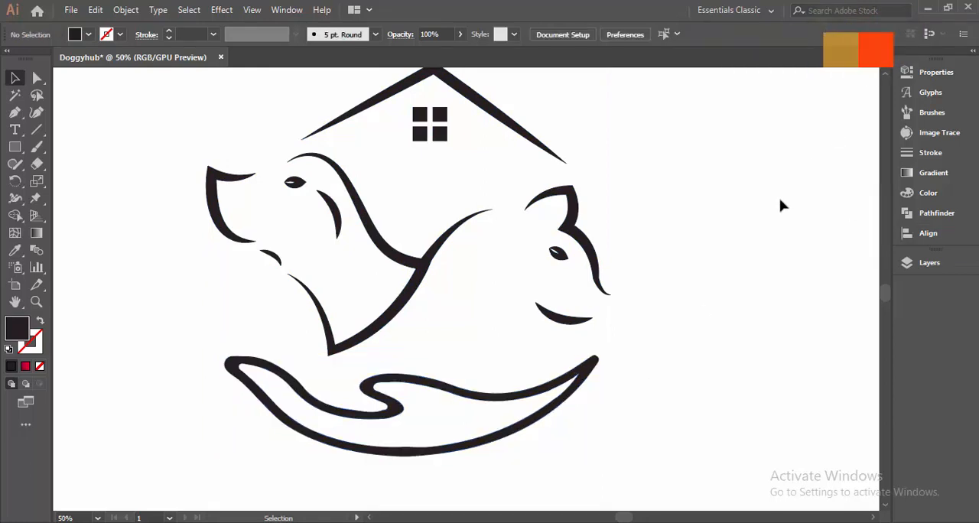
scroll(749, 222, "down", 2)
left_click_drag(755, 213, 693, 280)
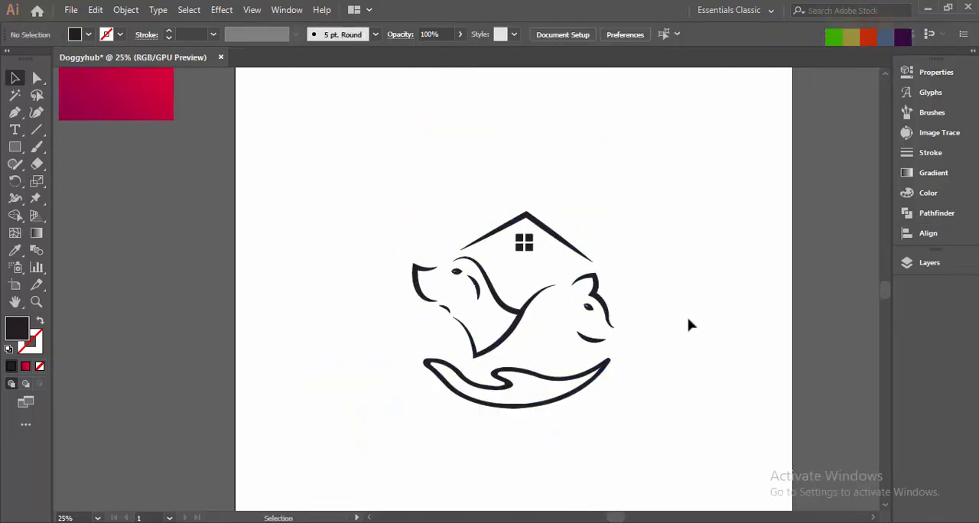
Step: Apply the purple-to-red gradient sampled from the square beside the artboard to the whole logo artwork
left_click(586, 381)
scroll(229, 275, "up", 1)
key("i")
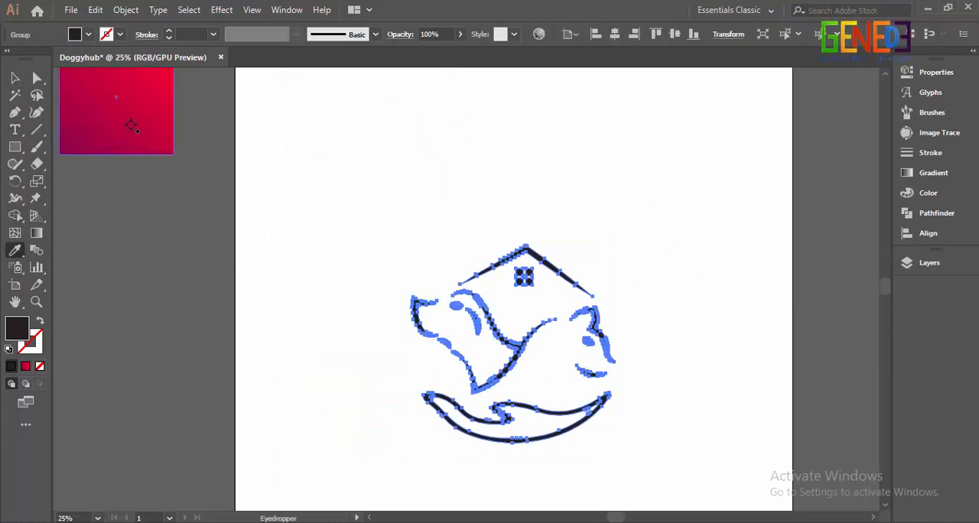
left_click(131, 125)
scroll(564, 335, "up", 1)
scroll(586, 319, "down", 1)
Step: Redraw the logo's gradient as one diagonal sweep from below the hand's lower left up towards the roof
key("g")
left_click_drag(587, 186, 641, 180)
left_click_drag(377, 457, 524, 282)
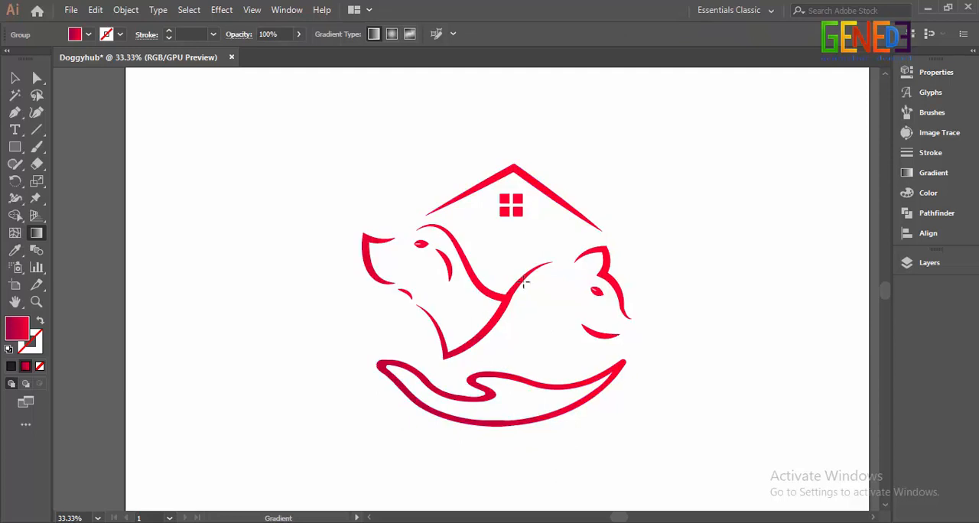
left_click_drag(522, 228, 519, 225)
scroll(618, 299, "down", 1)
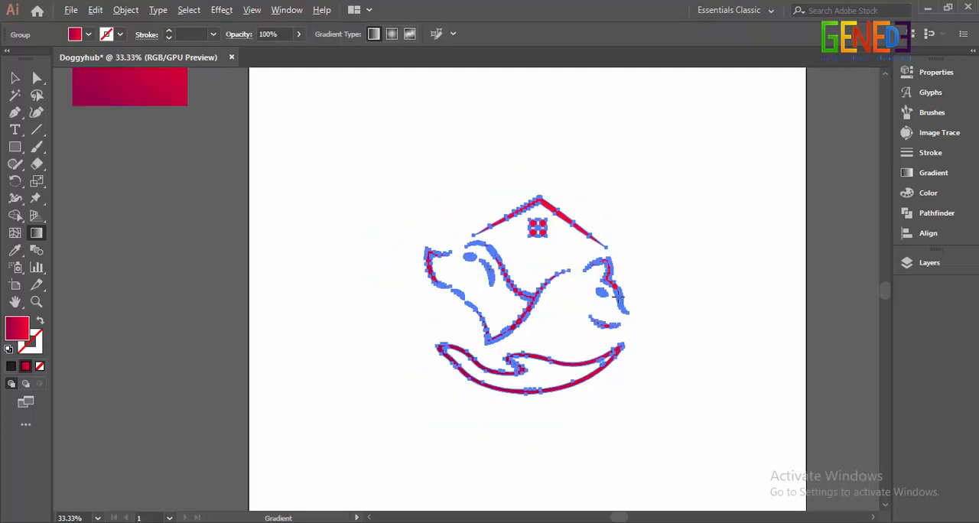
left_click_drag(453, 470, 557, 275)
left_click_drag(416, 471, 548, 250)
left_click(20, 84)
left_click(432, 240)
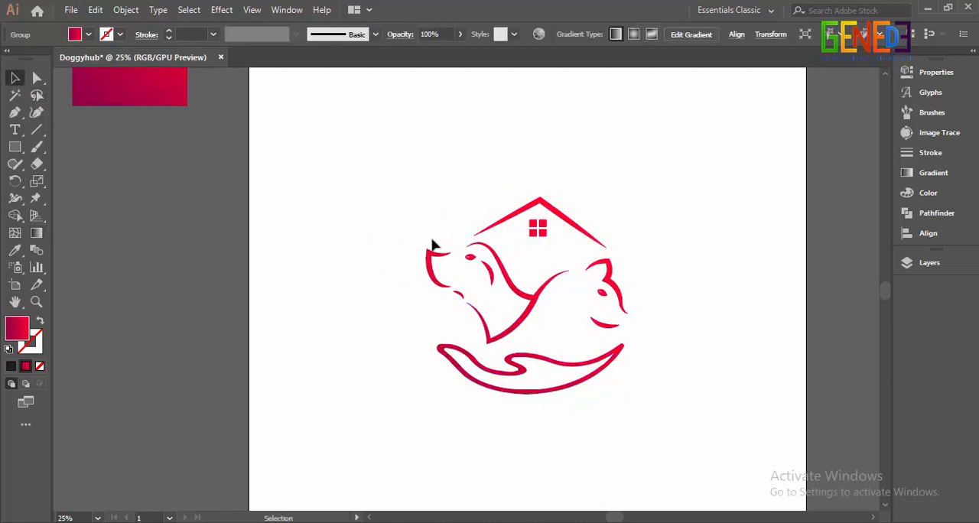
Step: Copy the white DOGGY HUB text from above the artboard to just below the hand
scroll(668, 261, "down", 1)
left_click_drag(691, 229, 606, 271)
left_click_drag(585, 264, 586, 265)
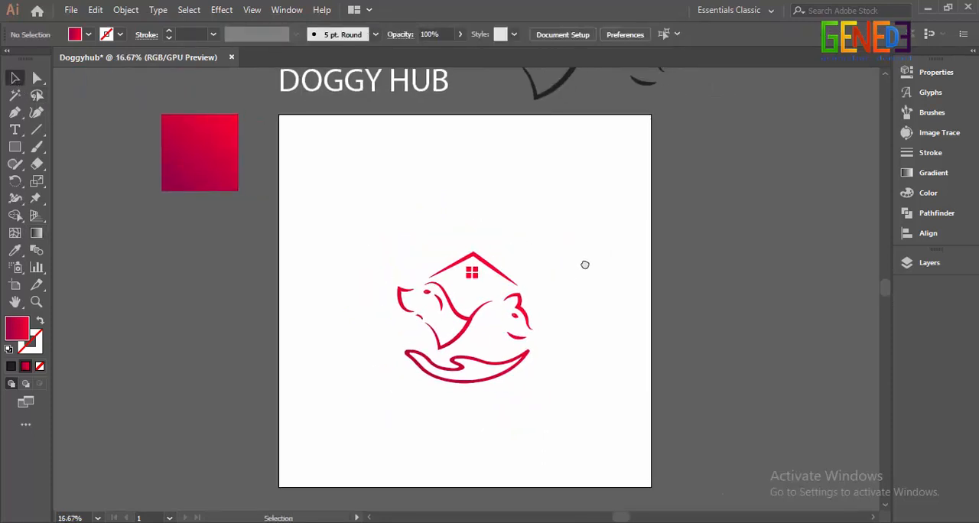
left_click(440, 92)
left_click_drag(440, 90, 544, 417)
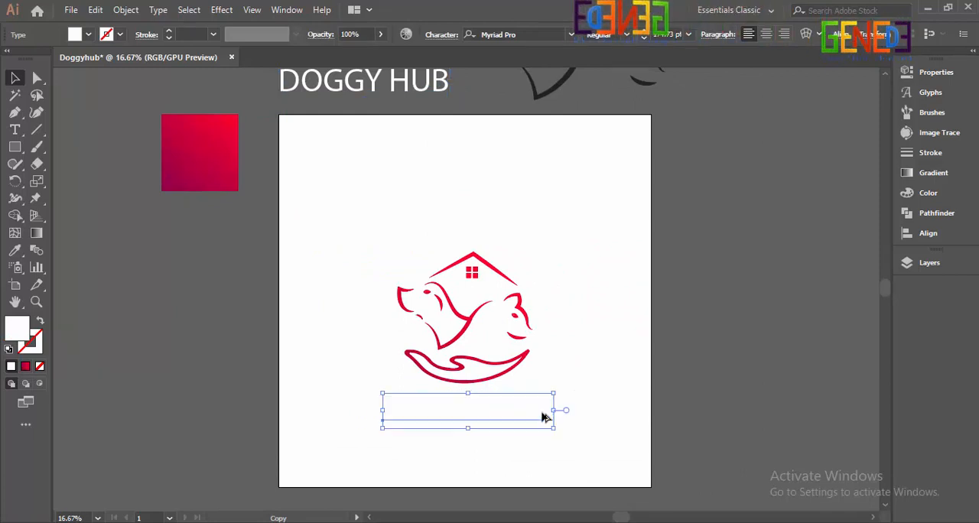
Step: Change the fill of the copied DOGGY HUB text to black
scroll(513, 434, "up", 2)
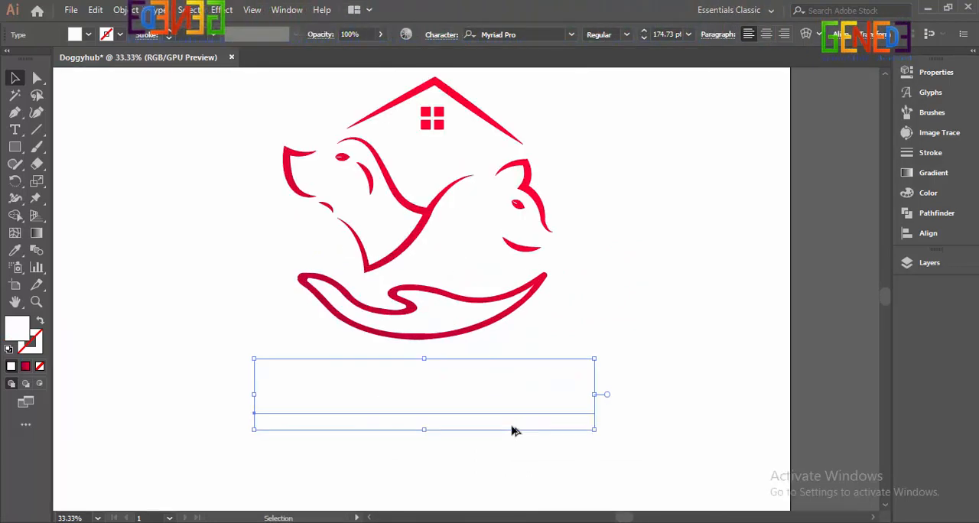
left_click(89, 35)
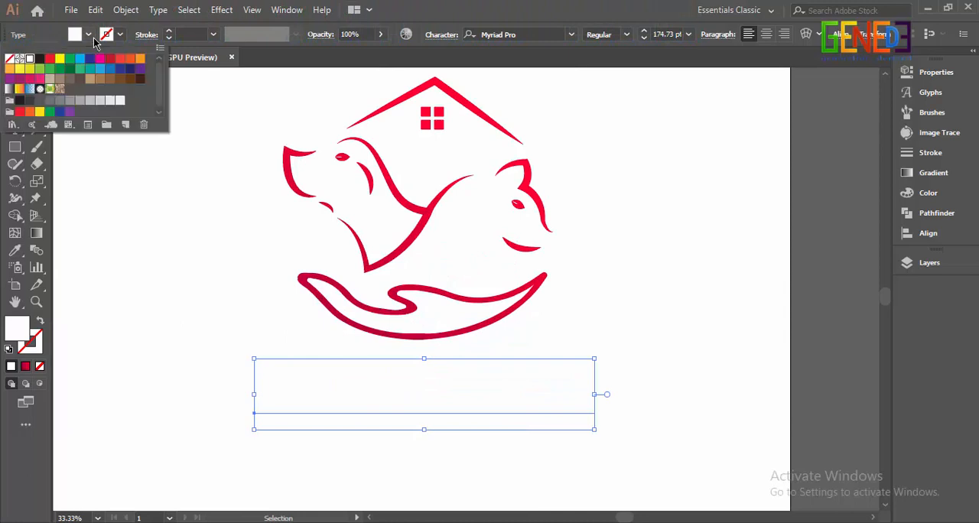
left_click(40, 59)
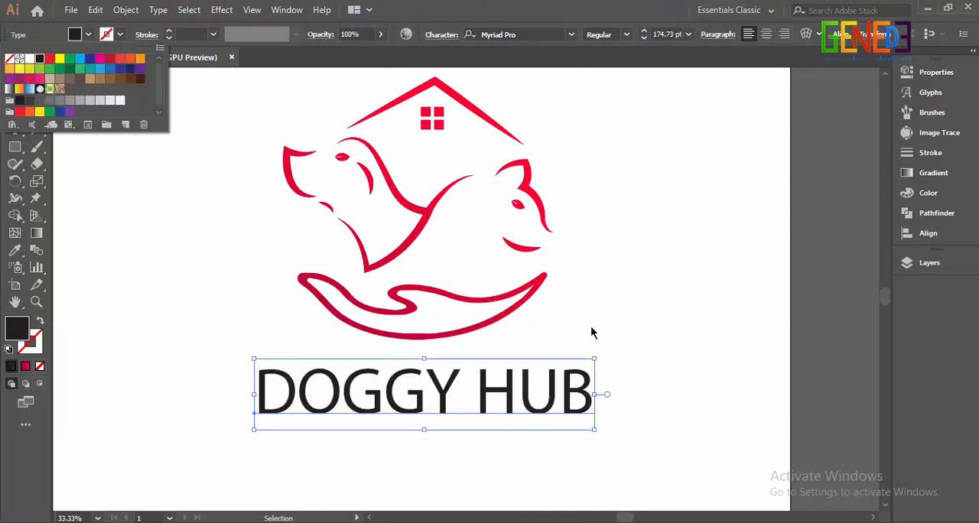
Step: Set the font of the DOGGY HUB text under the hand to Bahnschrift
key("space")
left_click_drag(628, 341, 519, 312)
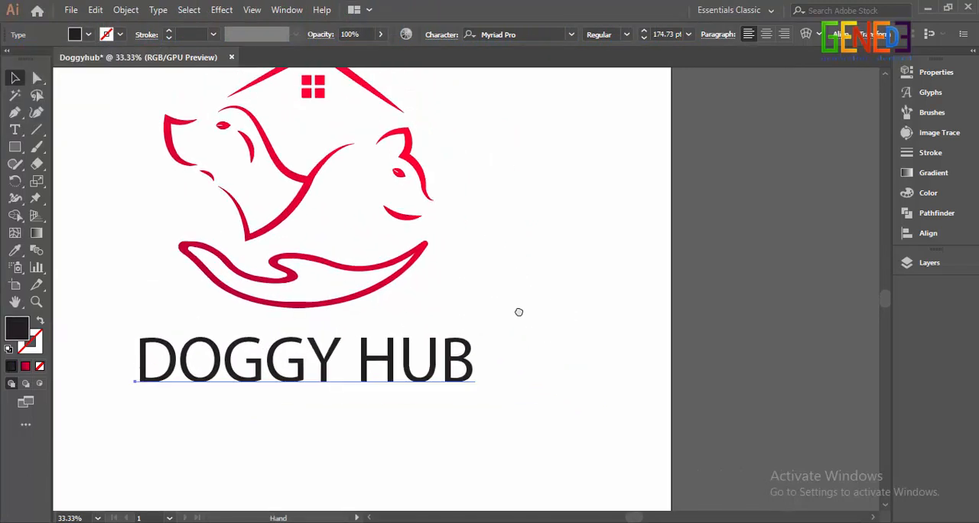
left_click(572, 35)
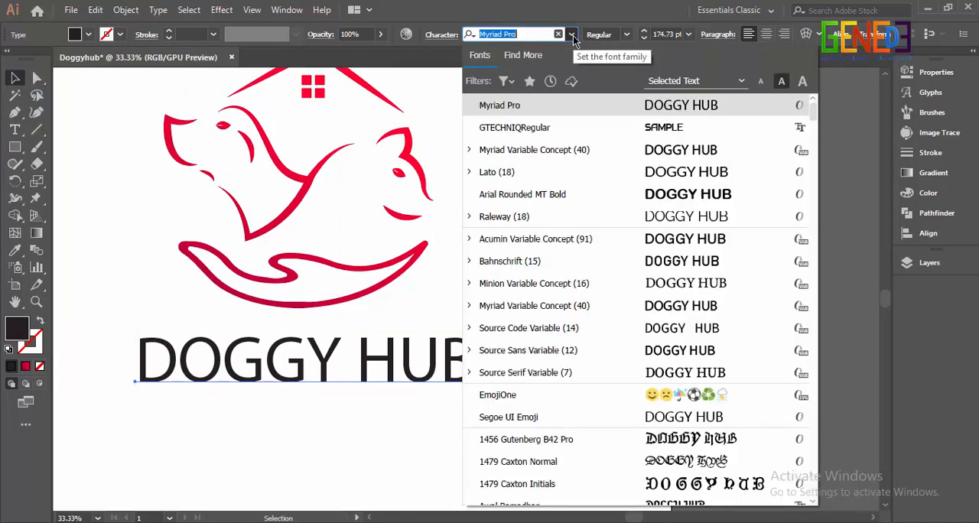
left_click(645, 266)
Step: Convert the DOGGY HUB text to outlines and ungroup it into separate letters
key("space")
left_click_drag(540, 280, 704, 317)
right_click(650, 390)
left_click(704, 211)
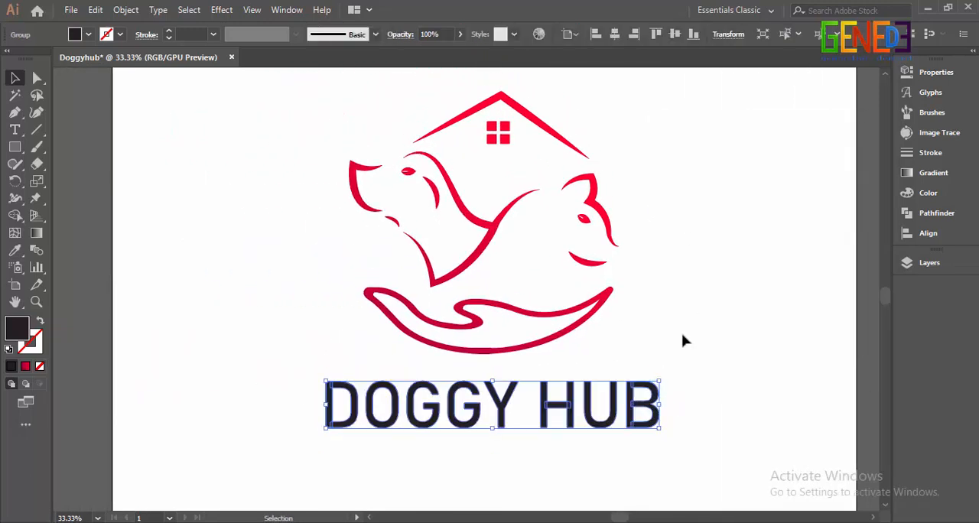
left_click(674, 375)
scroll(608, 428, "up", 2)
key("space")
left_click_drag(563, 432, 630, 404)
right_click(641, 388)
left_click(666, 271)
left_click(624, 370)
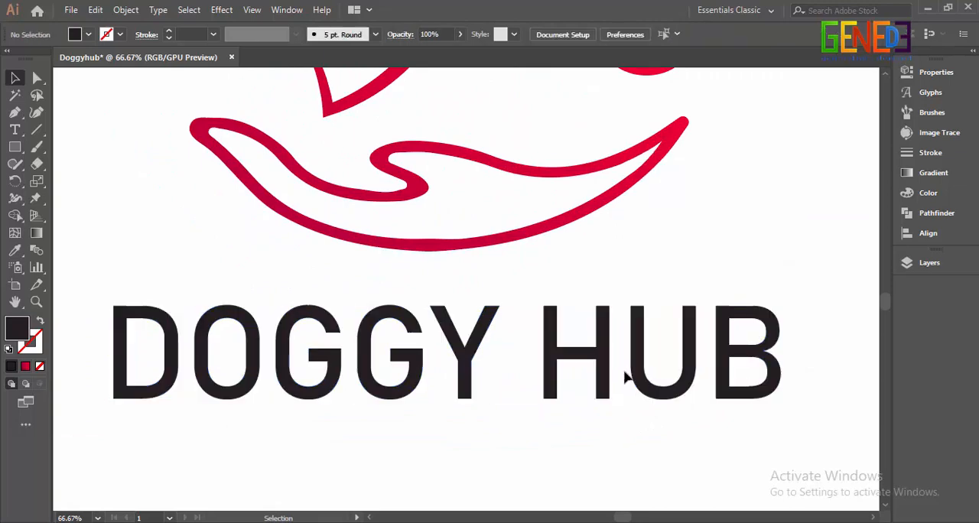
Step: Move the letter U left so its left stem overlaps the H's right stem, and align the two letters with each other
left_click_drag(688, 363, 637, 355)
key("shift+Left")
key("shift+Left")
key("shift+Left")
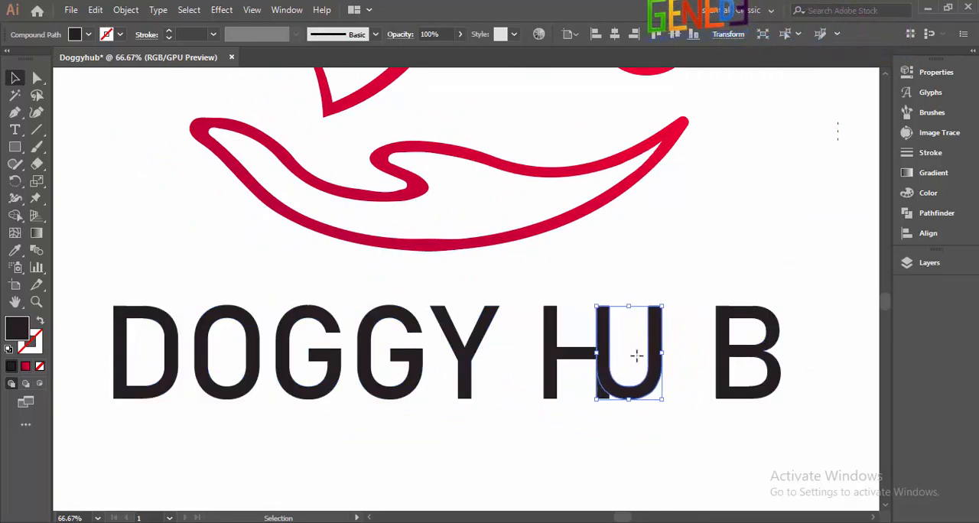
scroll(608, 334, "up", 5)
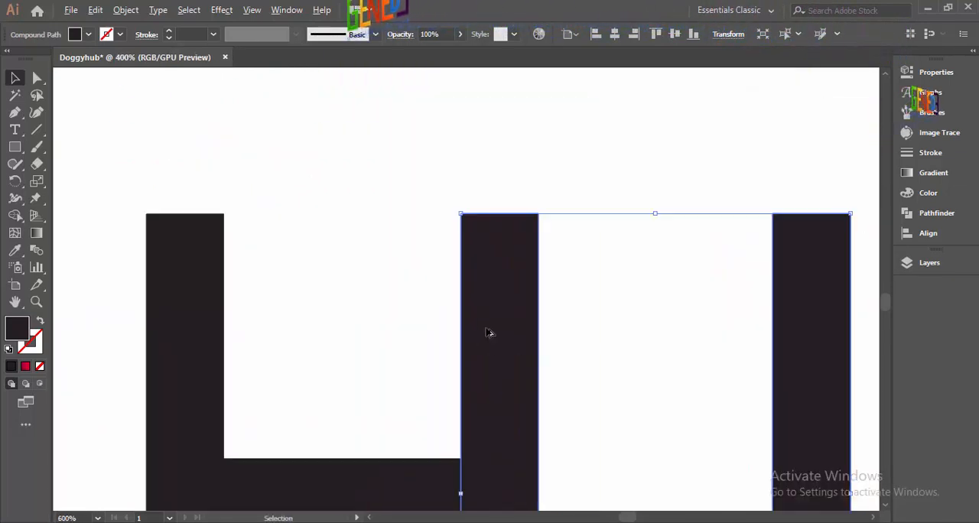
scroll(486, 329, "down", 2)
left_click_drag(434, 230, 521, 324)
left_click(928, 233)
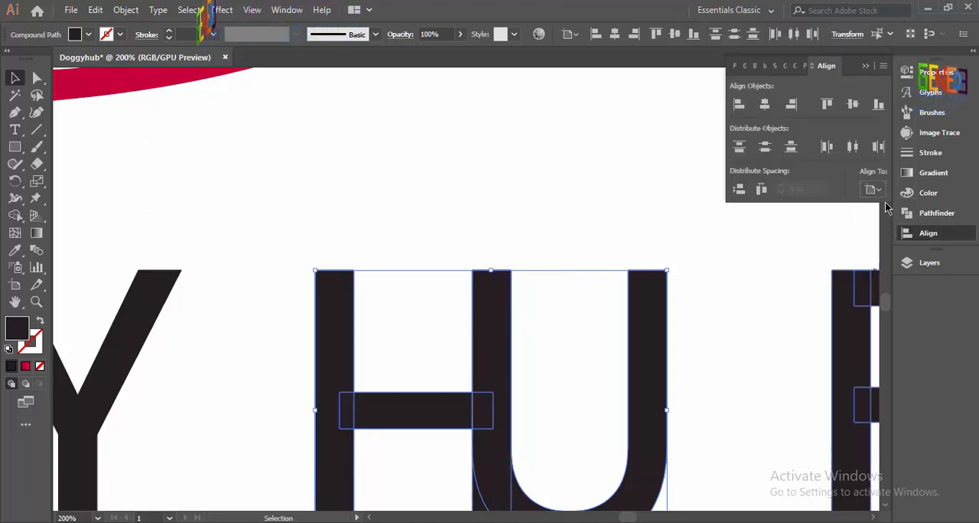
left_click(704, 235)
scroll(704, 234, "down", 2)
Step: Remove the H stem's corner that protrudes outside the U's lower-left curve with the Shape Builder
left_click_drag(551, 216, 649, 400)
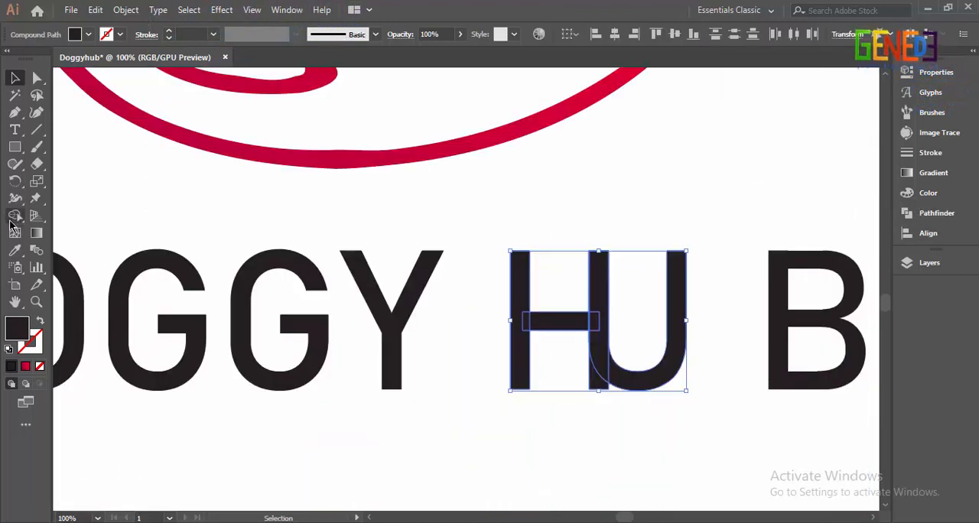
left_click(15, 217)
scroll(589, 388, "up", 2)
scroll(623, 411, "down", 1)
left_click(15, 78)
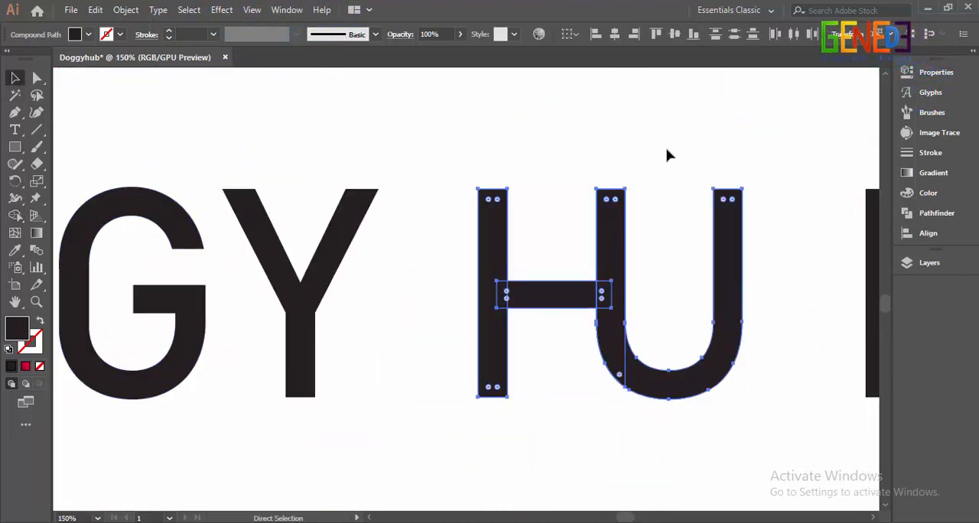
Step: Move the letter B left so its stem overlaps the U's right stem
left_click(667, 153)
scroll(667, 153, "down", 2)
left_click_drag(780, 292, 666, 287)
left_click(730, 269)
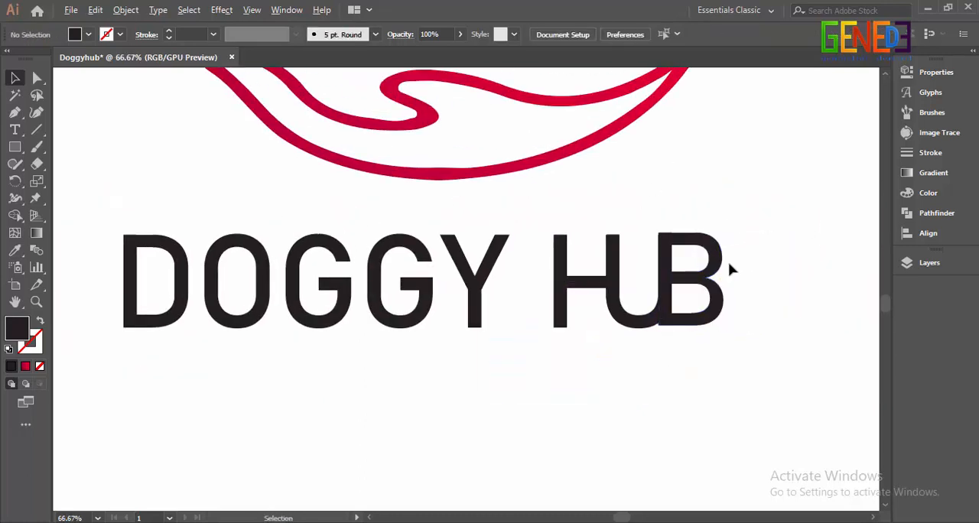
Step: Align the tops of the HUB letters and fit the B's stem exactly over the U's right stem
scroll(743, 271, "up", 4)
scroll(587, 199, "up", 2)
left_click_drag(375, 120, 468, 205)
left_click(911, 239)
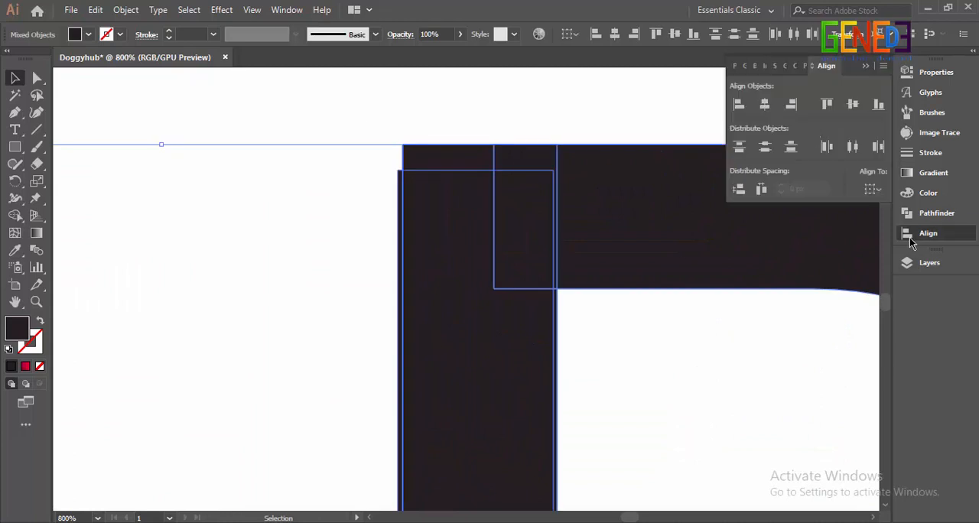
left_click(672, 329)
left_click_drag(579, 206, 587, 228)
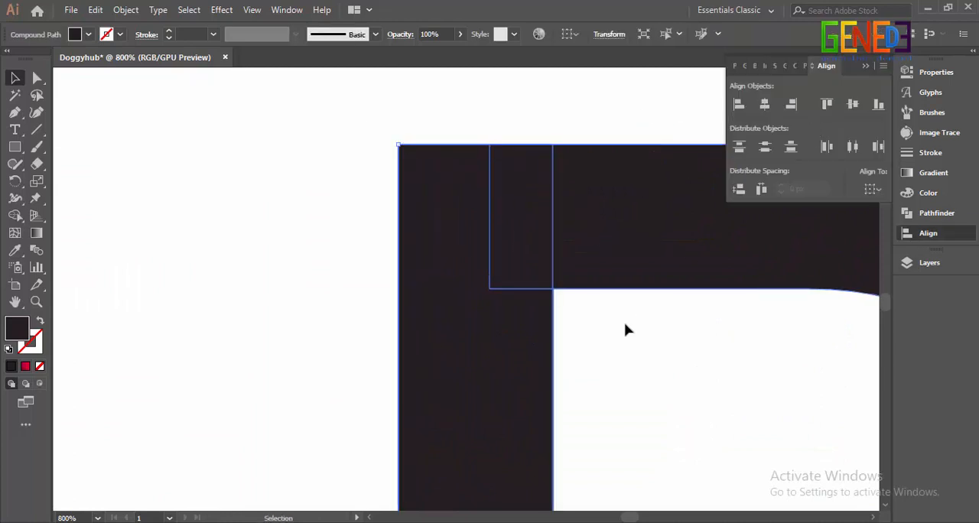
left_click(625, 327)
Step: Draw a black filler shape with the Pen tool to close the gap between the bottoms of the U and B
scroll(625, 327, "down", 4)
scroll(670, 462, "up", 2)
left_click(14, 112)
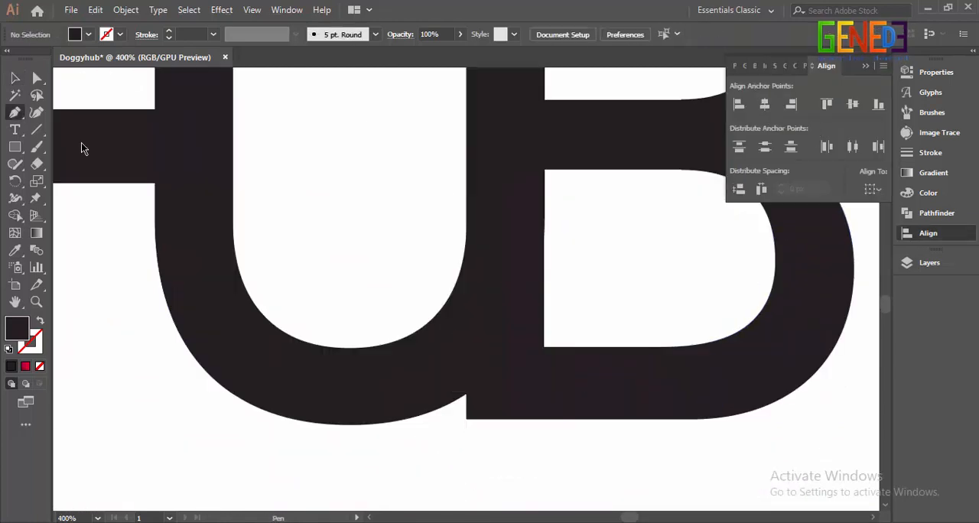
left_click(467, 418)
left_click(349, 420)
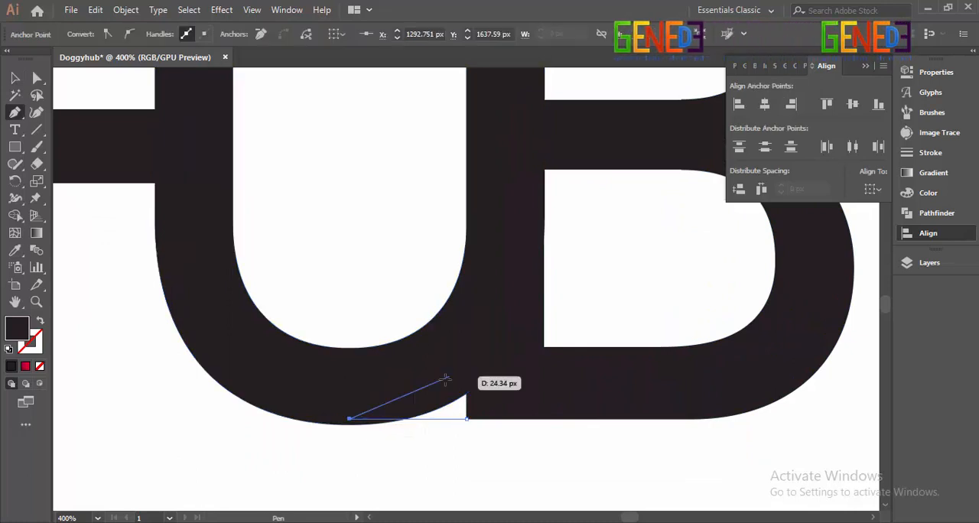
key("ctrl+z")
left_click(349, 424)
left_click(468, 360)
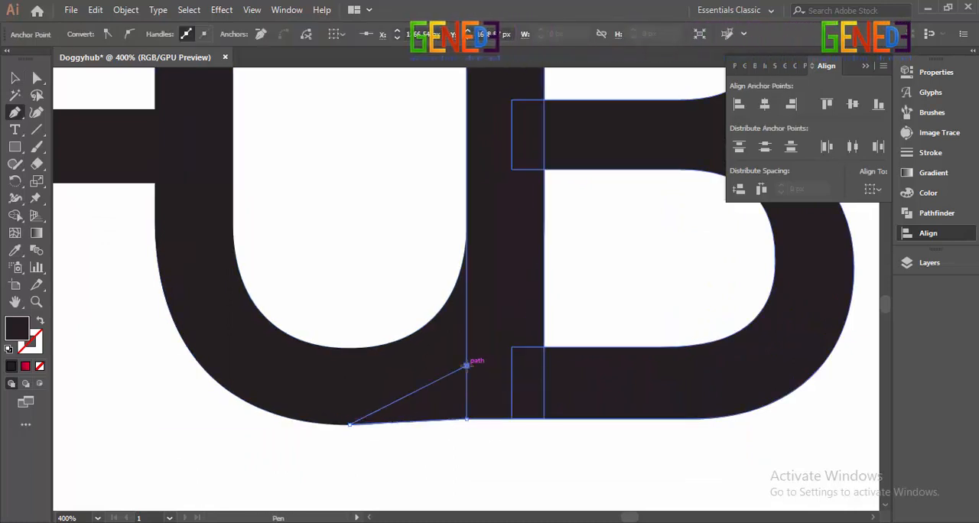
left_click(466, 417)
left_click(349, 421)
key("v")
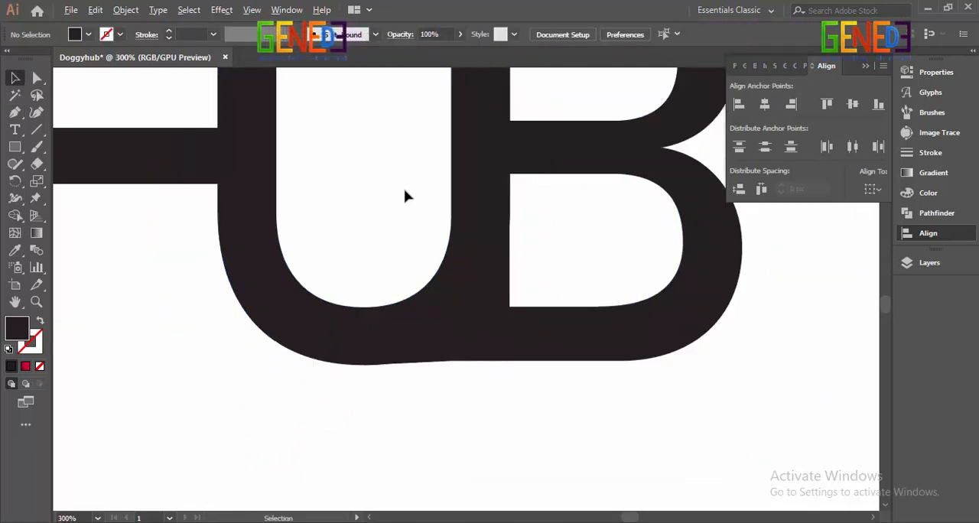
Step: Unite the H, U, B and filler pieces into one shape with Pathfinder
scroll(406, 192, "down", 3)
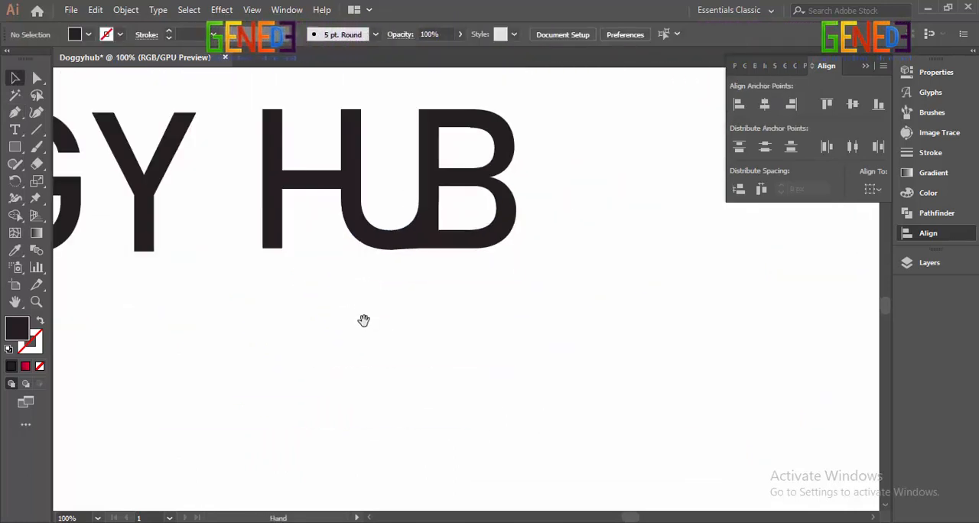
left_click_drag(365, 321, 412, 398)
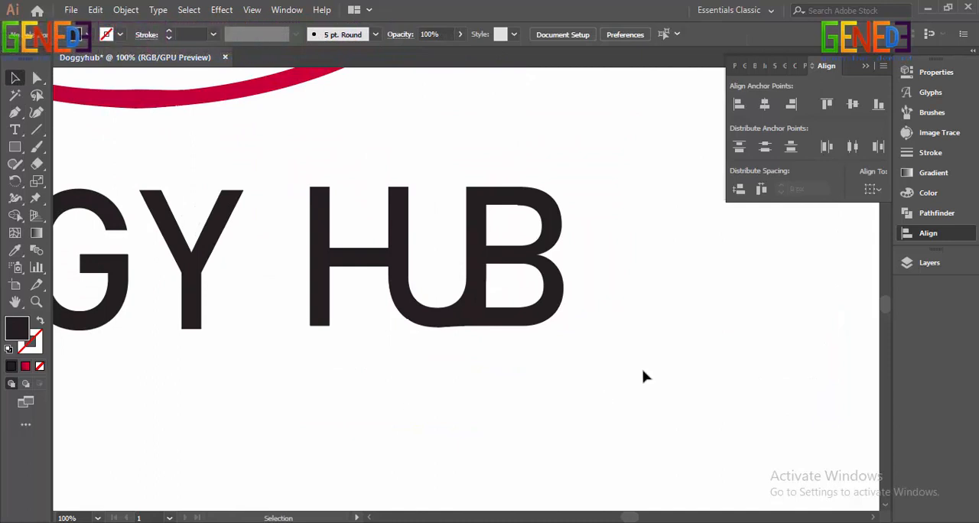
left_click_drag(648, 331, 713, 372)
left_click_drag(664, 404, 663, 399)
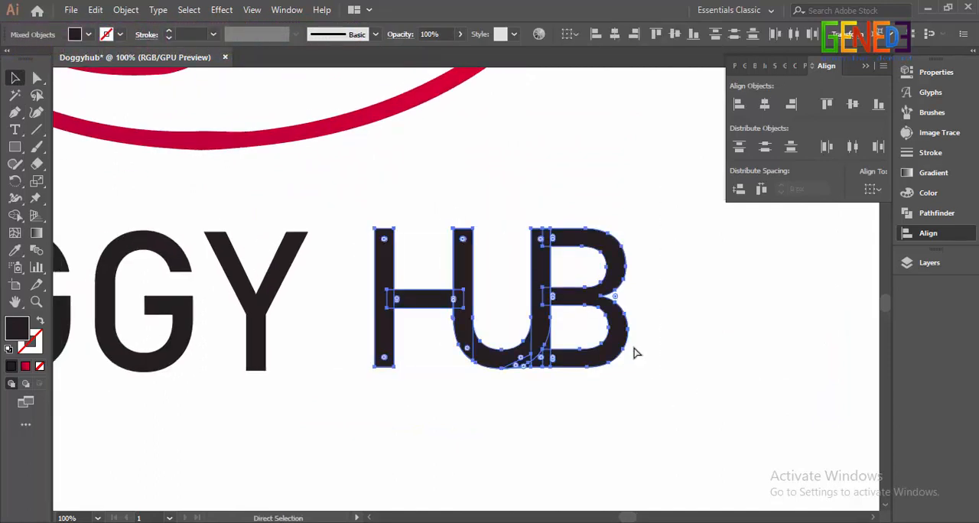
left_click(937, 213)
left_click(739, 104)
left_click(704, 280)
scroll(695, 280, "down", 2)
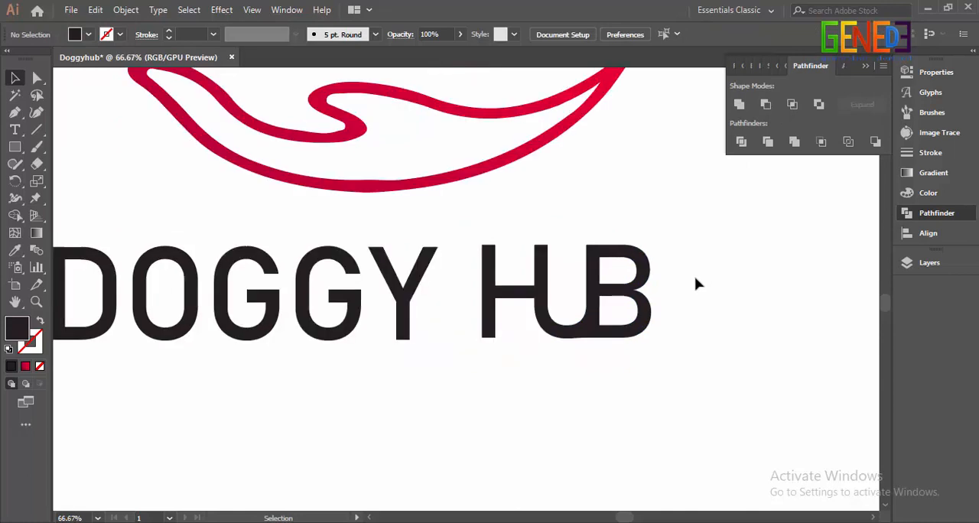
left_click_drag(769, 246, 708, 270)
left_click(866, 66)
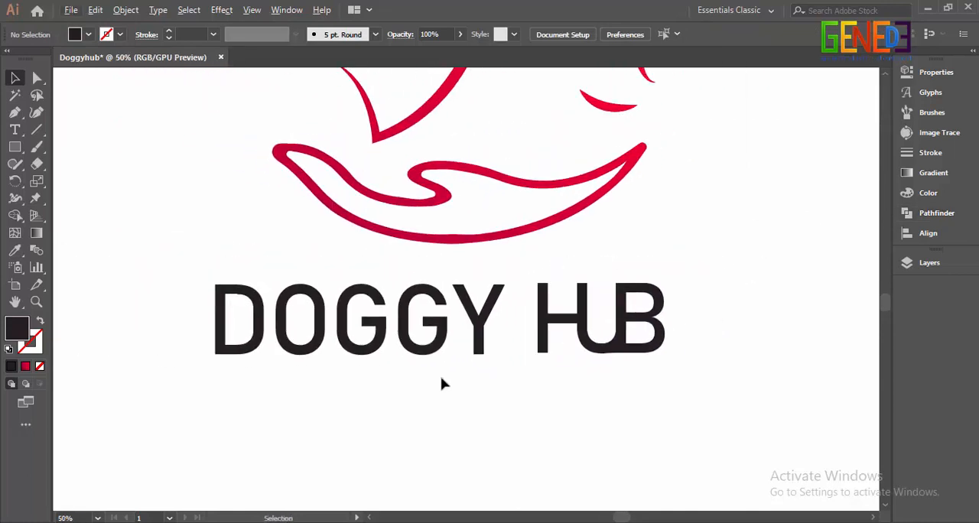
Step: Fill the whole DOGGY HUB wordmark with the purple-to-red gradient sampled from the hand outline
left_click(664, 319)
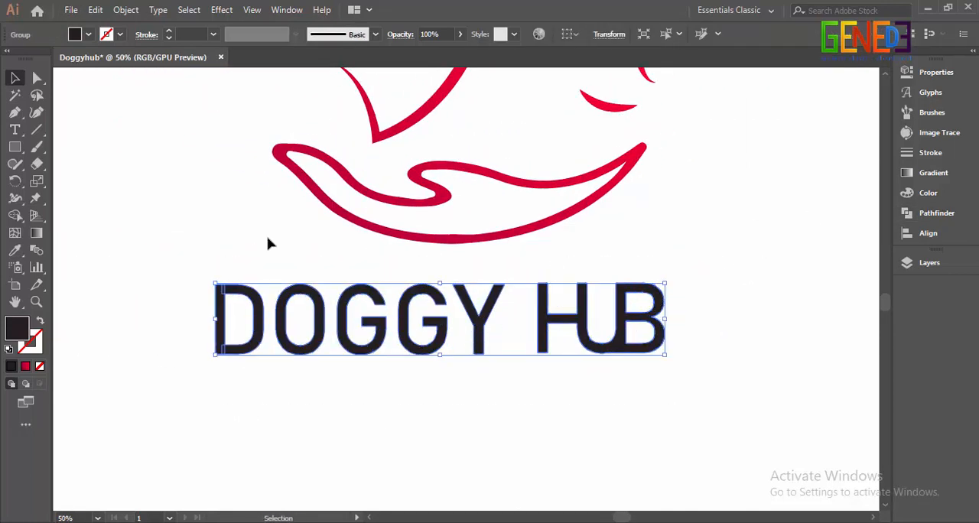
key("i")
left_click(299, 201)
key("g")
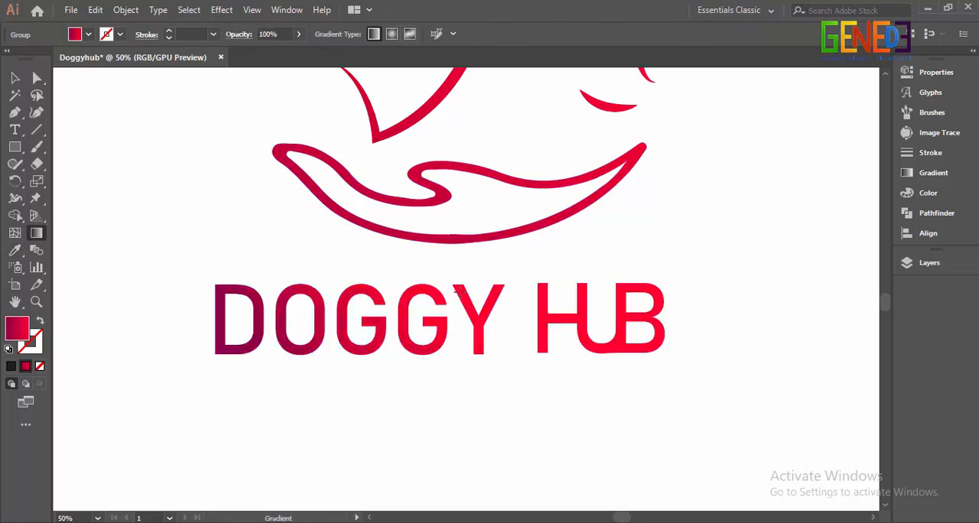
left_click(14, 78)
left_click(73, 120)
Step: Align the wordmark and the logo symbol on their horizontal centres and group them
scroll(633, 285, "down", 2)
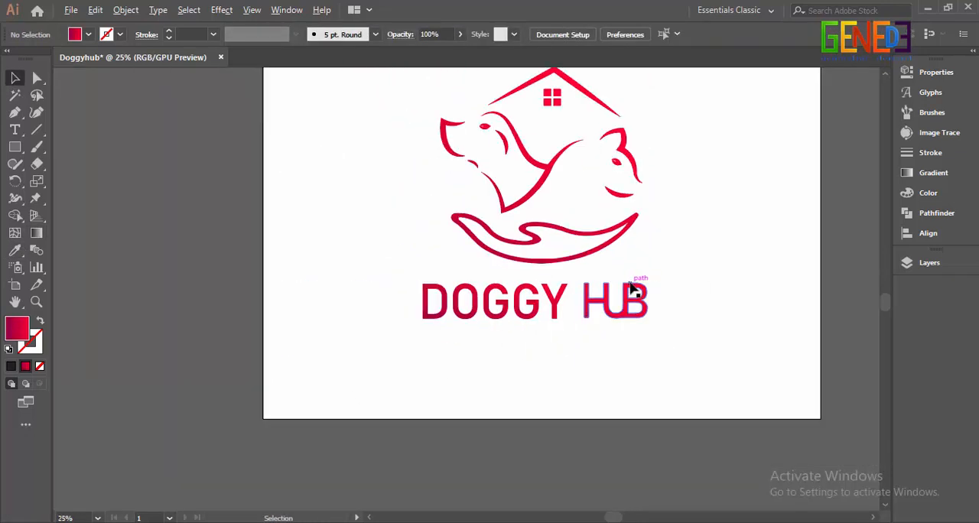
left_click_drag(633, 286, 572, 353)
left_click_drag(289, 167, 606, 412)
left_click(928, 233)
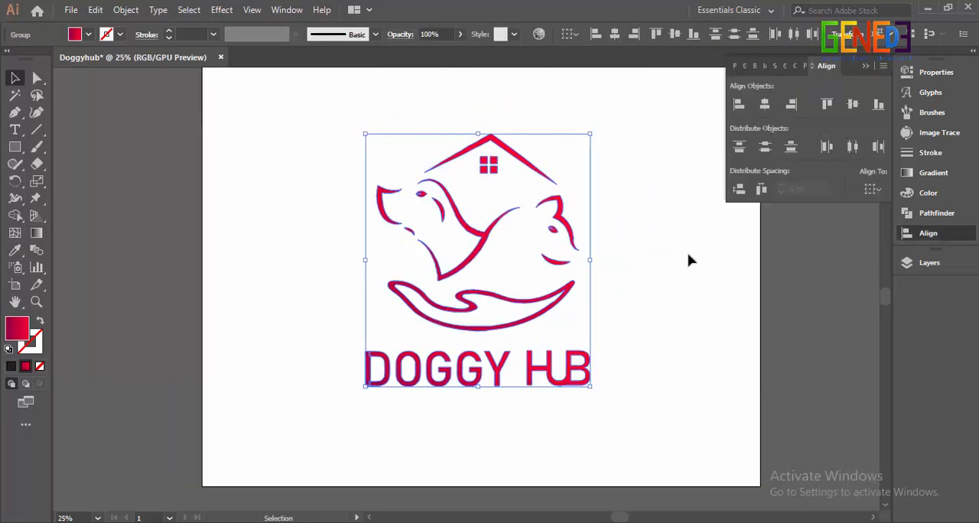
key("ctrl+g")
Step: Move the grouped logo straight up into the upper part of the artboard
scroll(654, 288, "up", 1)
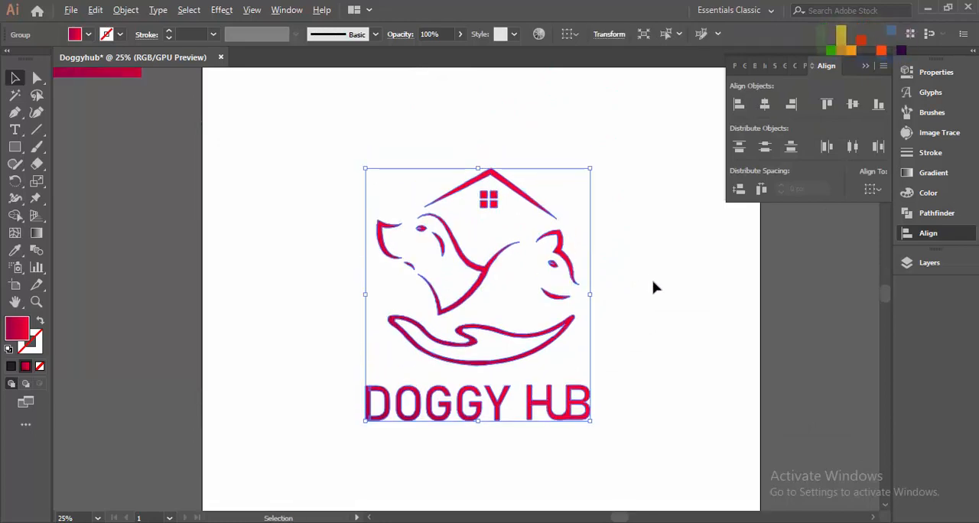
scroll(654, 287, "down", 1)
left_click_drag(559, 352, 558, 238)
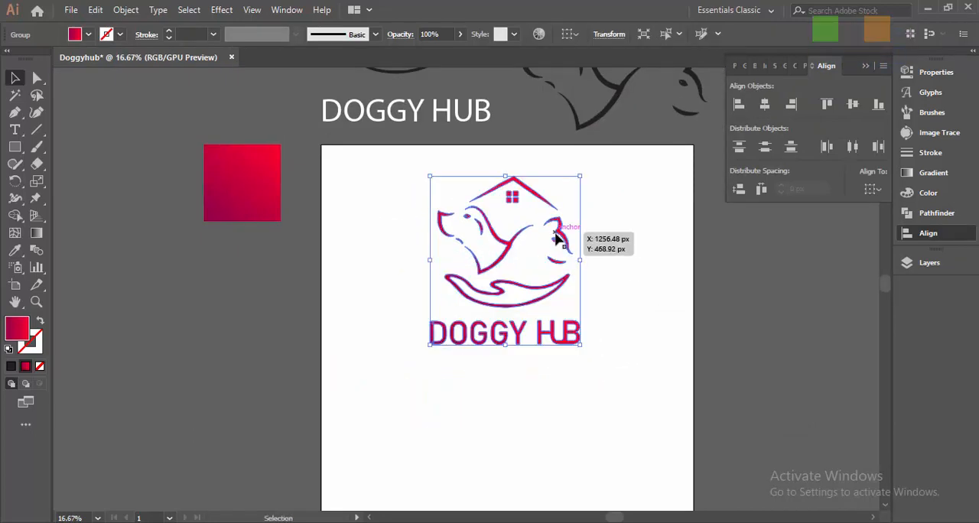
Step: Scale the grouped logo down slightly and centre it horizontally on the artboard
mouse_move(580, 177)
left_mouse_down()
mouse_move(556, 202)
mouse_move(573, 188)
left_mouse_up()
left_click(874, 191)
left_click(881, 237)
left_click(766, 105)
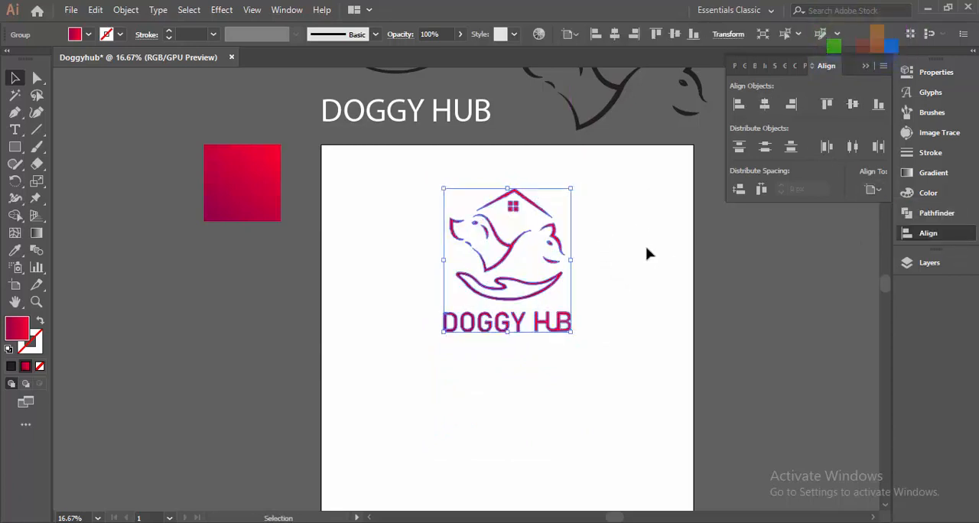
left_click(649, 254)
Step: Draw a 1000 px wide square with the Rectangle tool and align it to the artboard's lower-left corner
scroll(648, 254, "down", 1)
left_click(223, 259)
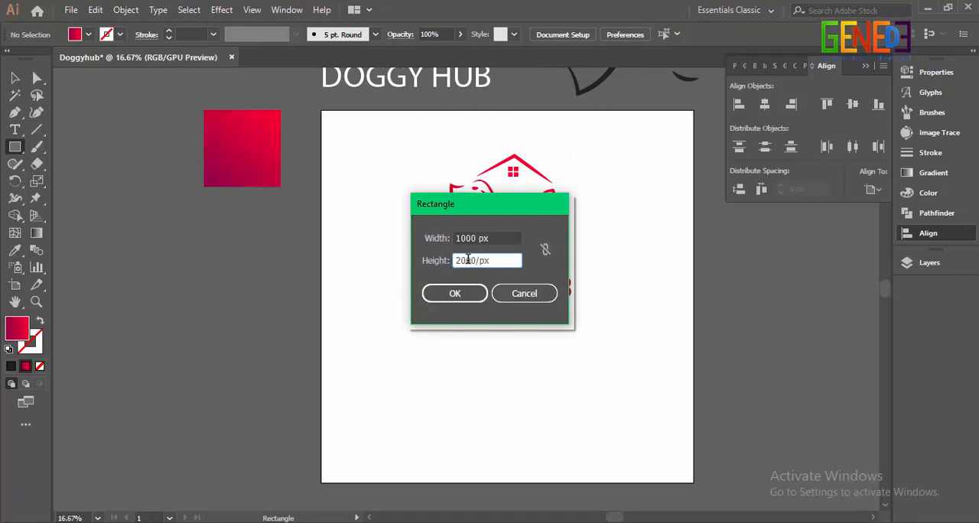
left_click(454, 294)
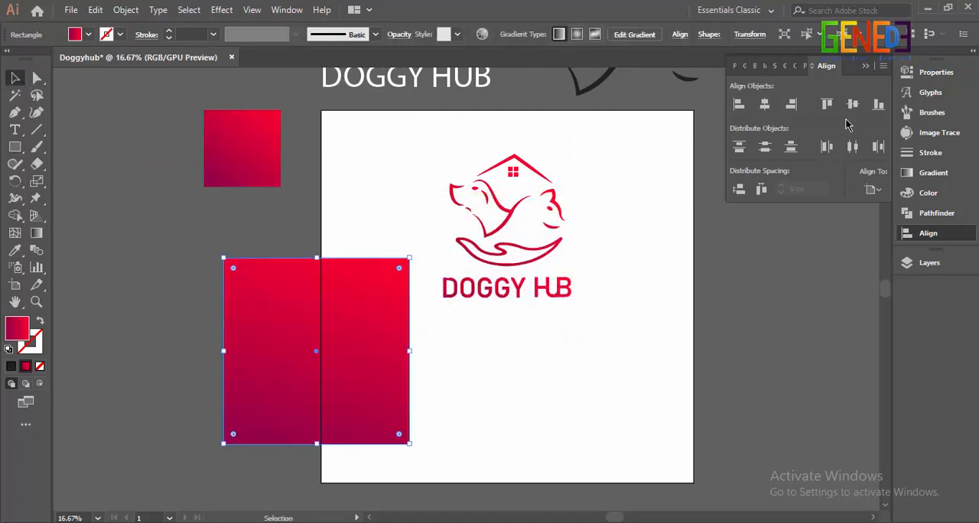
left_click(739, 104)
left_click(878, 105)
Step: Duplicate the gradient square into the artboard's lower-right quarter and fill the copy with near-black
left_click_drag(435, 352, 621, 351)
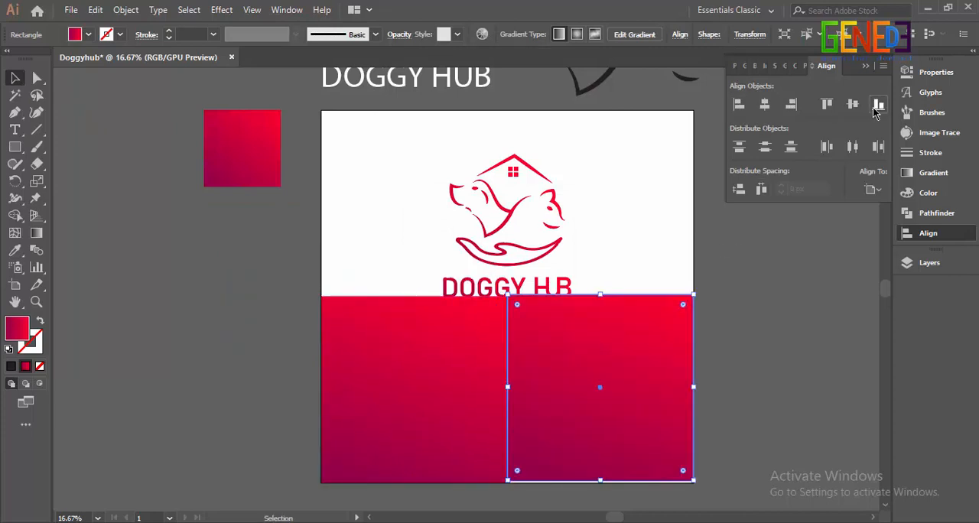
left_click(88, 34)
left_click(30, 65)
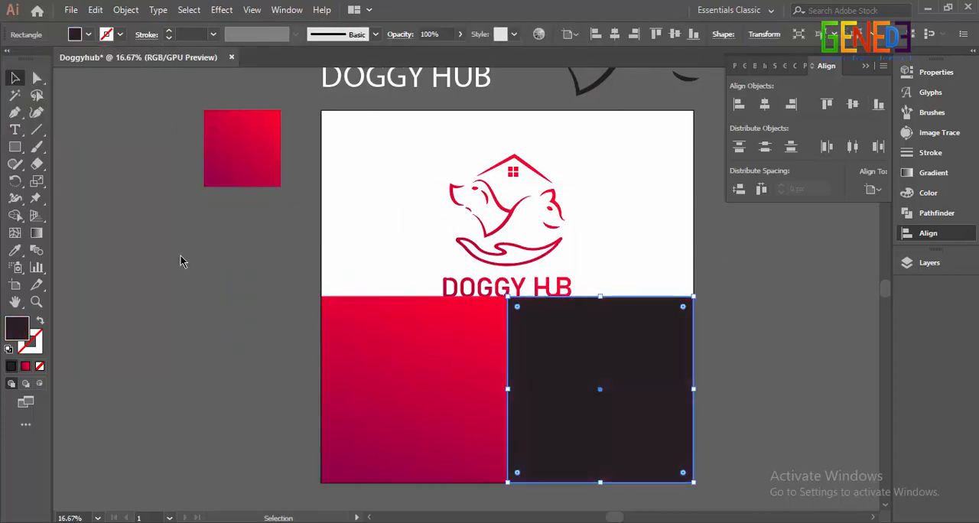
left_click(180, 256)
Step: Scale the main logo down a little and place a centred copy of it over the dark square
left_click(527, 247)
left_click_drag(571, 154, 562, 169)
left_click_drag(507, 216, 604, 382)
left_click(765, 104)
Step: Bring the logo copy in front of the dark square and scale it down around its centre
right_click(604, 381)
mouse_move(630, 307)
left_click(779, 305)
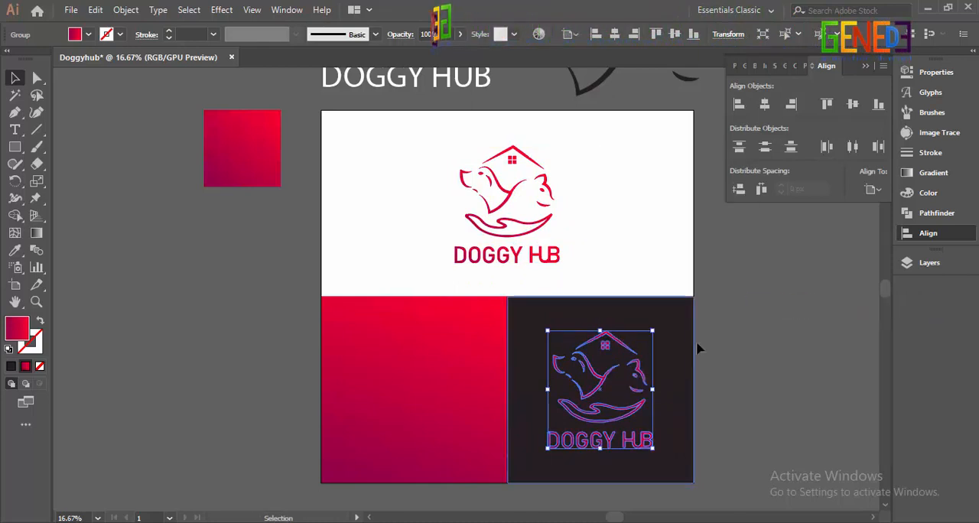
left_click_drag(653, 331, 638, 348)
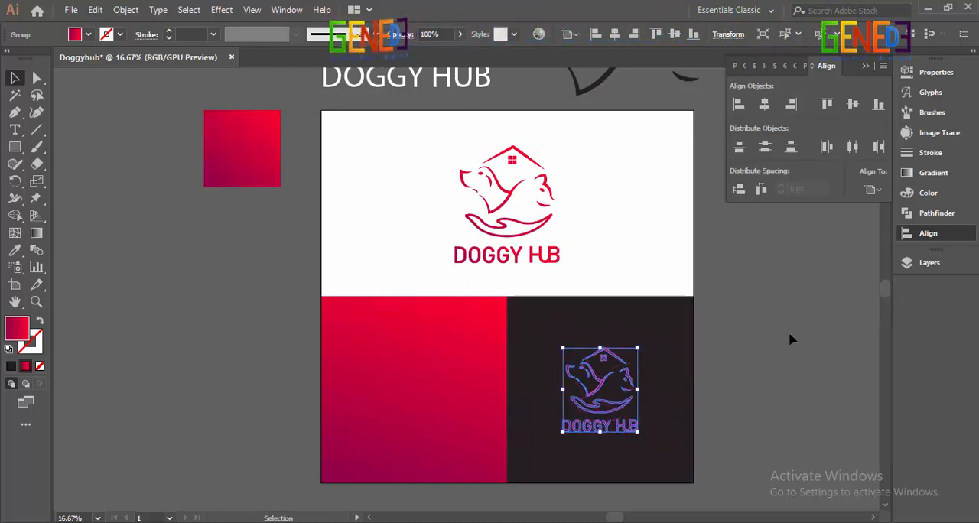
left_click(792, 339)
Step: Replace the lower-left square's gradient fill with a solid dark purple
scroll(792, 339, "down", 1)
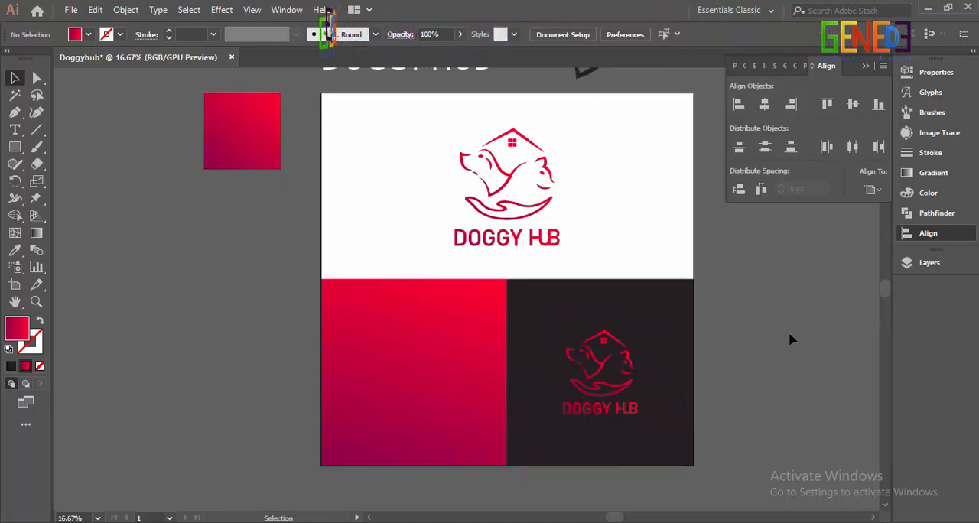
left_click(442, 378)
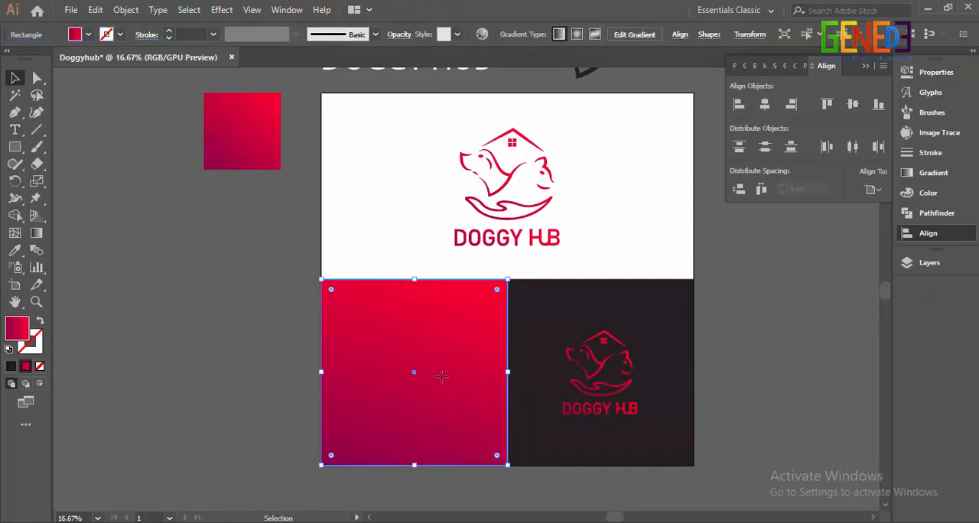
key("Delete")
Step: Copy the main logo onto the purple square and bring the copy to the front
left_click_drag(503, 194, 409, 370)
scroll(410, 369, "up", 2)
right_click(410, 370)
mouse_move(474, 290)
left_click(591, 291)
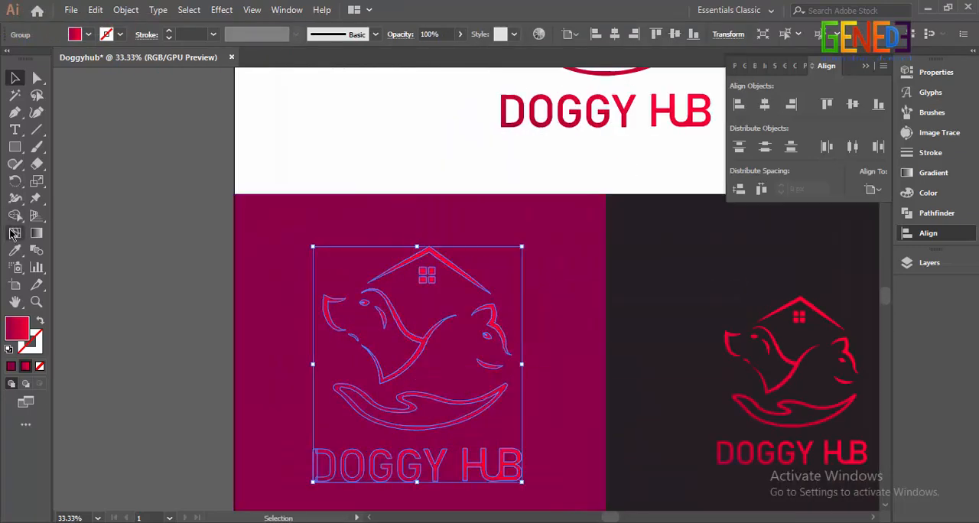
Step: Recolour the logo copy on the purple square with white sampled from the artboard background
left_click(15, 250)
left_click(312, 144)
left_click(15, 78)
left_click(111, 186)
Step: Ungroup the white logo and move the wordmark out from under the symbol
right_click(421, 342)
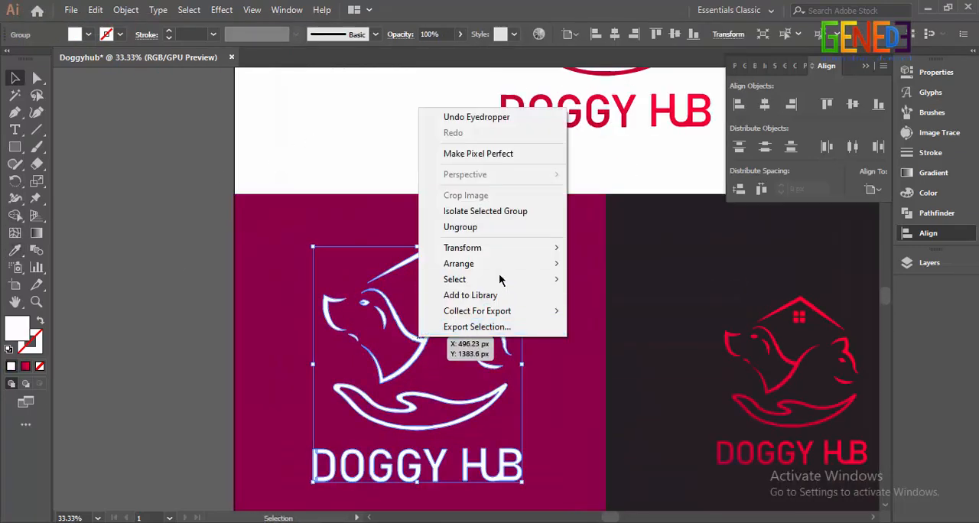
left_click(474, 228)
left_click(227, 278)
left_click(352, 463)
left_click_drag(415, 465, 605, 397)
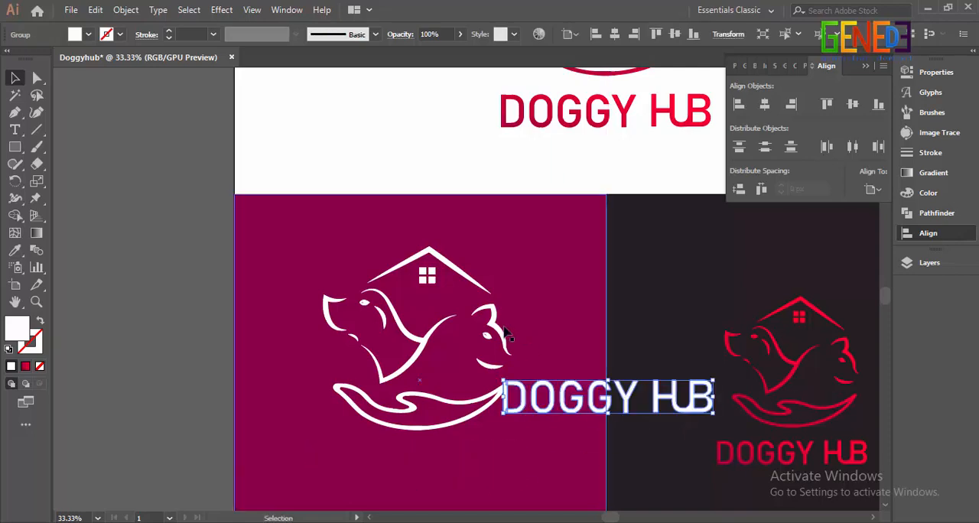
Step: Shrink the white symbol, place it at the purple square's left side, and move the wordmark beside it
left_click(499, 393)
left_click_drag(512, 245, 320, 388)
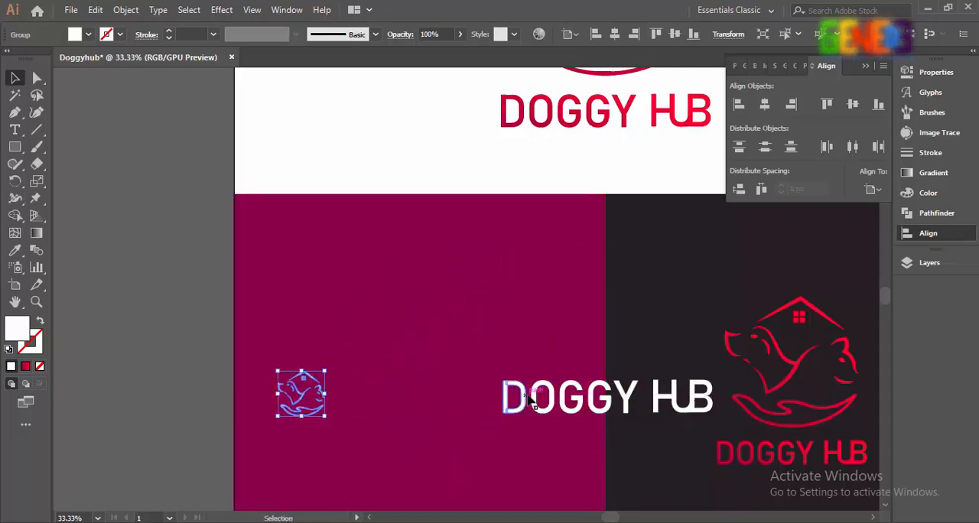
left_click_drag(532, 398, 379, 400)
scroll(299, 410, "up", 3)
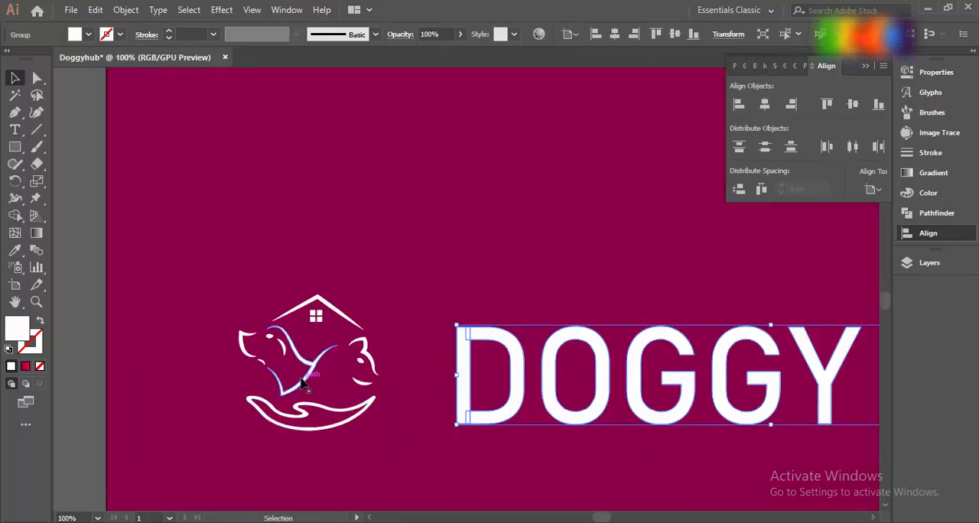
Step: Enlarge the white symbol slightly and align it with the wordmark on their vertical centres
left_click(297, 384)
left_click_drag(237, 432, 222, 462)
left_click(465, 371, "shift")
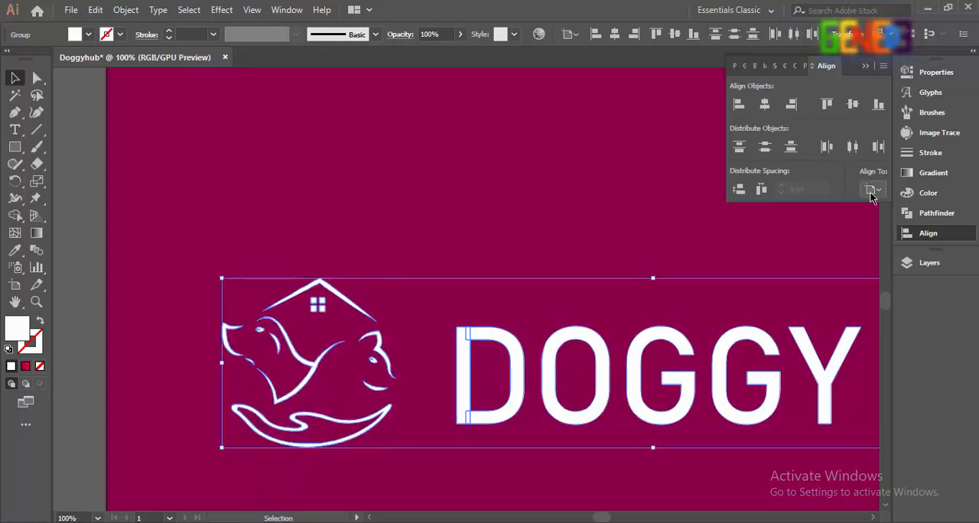
left_click(853, 104)
key("ctrl+minus")
scroll(163, 360, "right", 1)
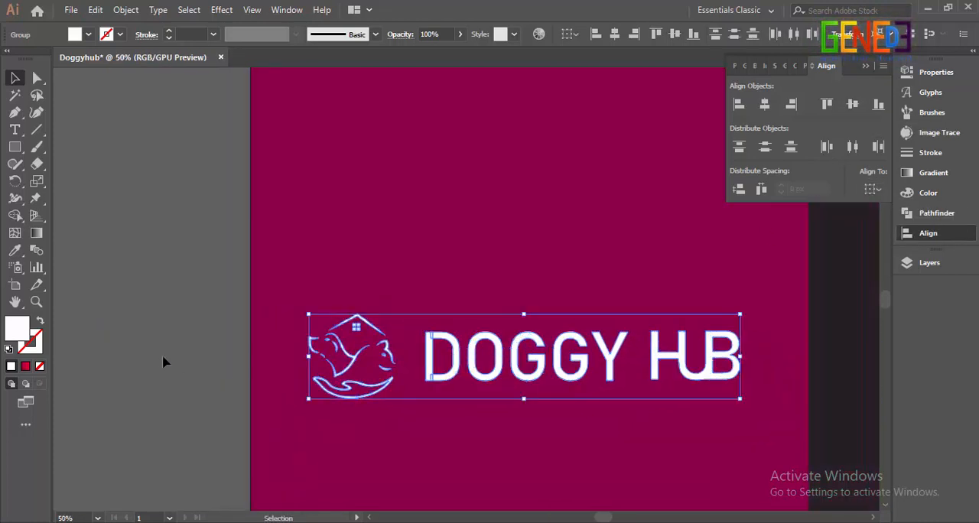
Step: Move the white wordmark closer to the symbol and enlarge the symbol around its centre
left_click(430, 355)
left_click_drag(430, 355, 421, 356)
left_click(356, 362)
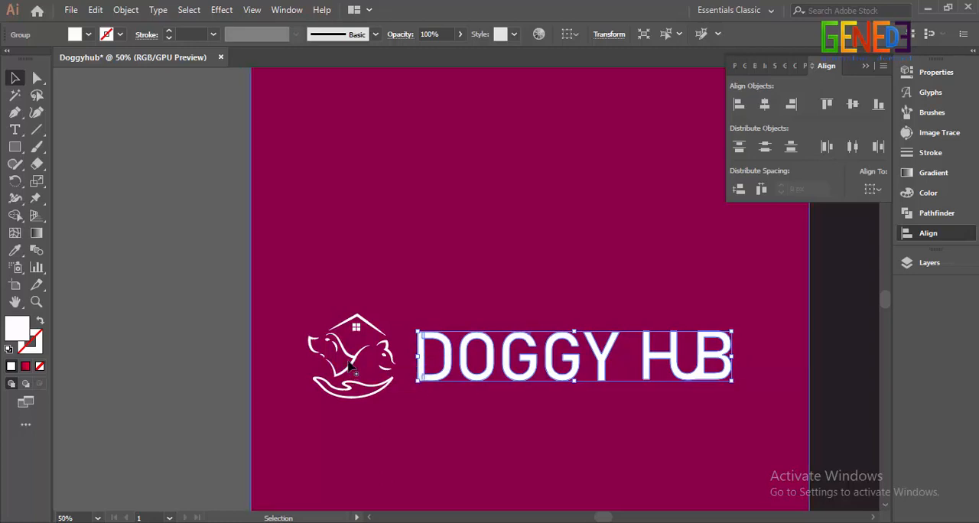
left_click(355, 361)
left_click_drag(307, 400, 298, 407)
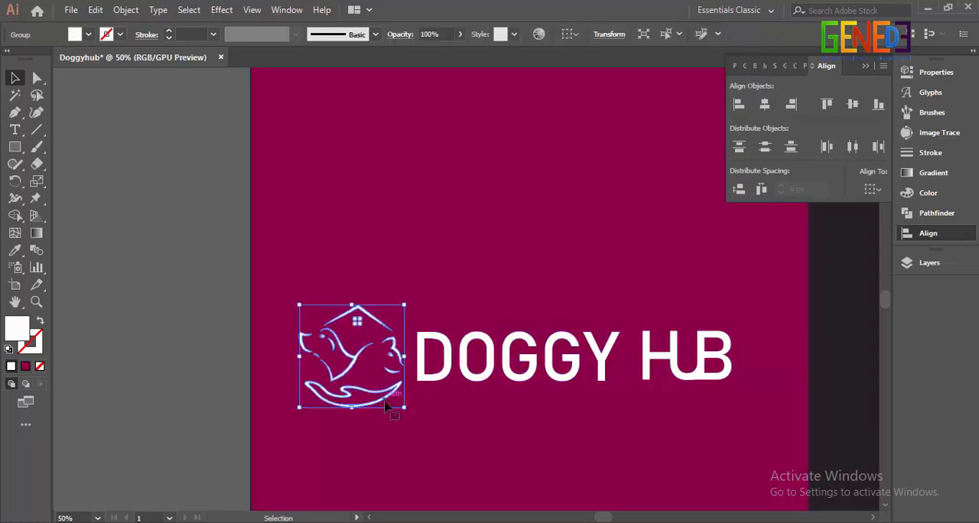
Step: Group the white symbol and wordmark, scale the horizontal logo down and position it at the purple square's centre
left_click(462, 367, "shift")
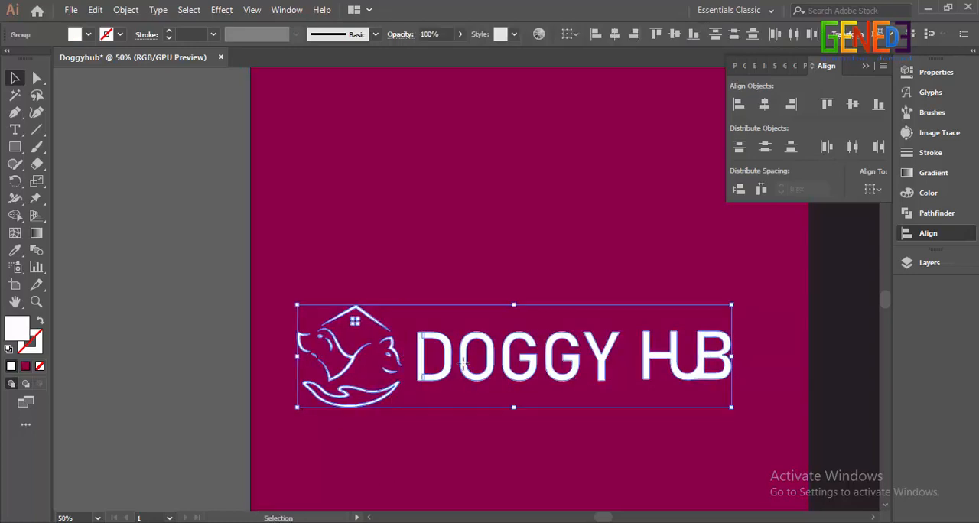
key("ctrl+minus")
left_click_drag(646, 325, 429, 355)
scroll(602, 351, "down", 1)
scroll(817, 346, "down", 1)
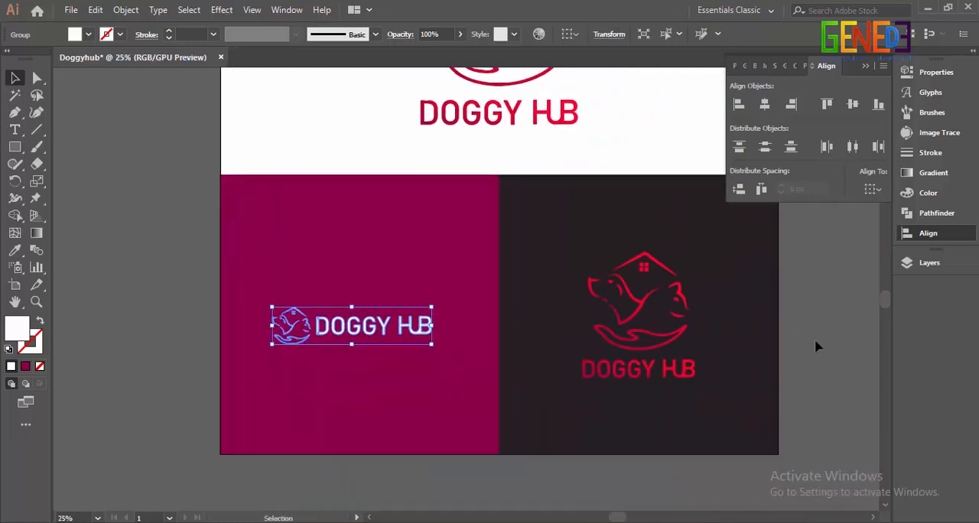
key("shift+Up")
key("shift+Up")
key("shift+Up")
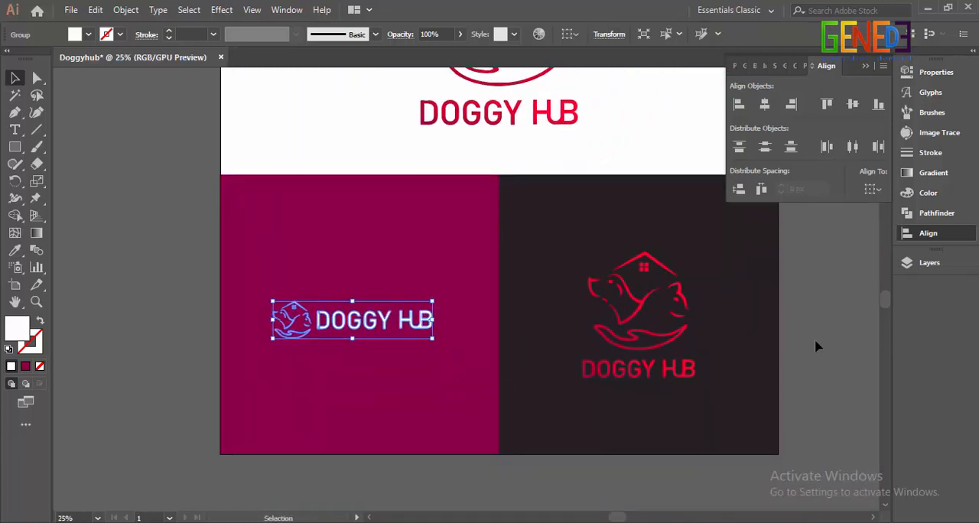
left_click(816, 346)
Step: Collapse the Align panel and recolour the logo on the dark square with white sampled from the artboard background
left_click(865, 68)
scroll(833, 232, "up", 2)
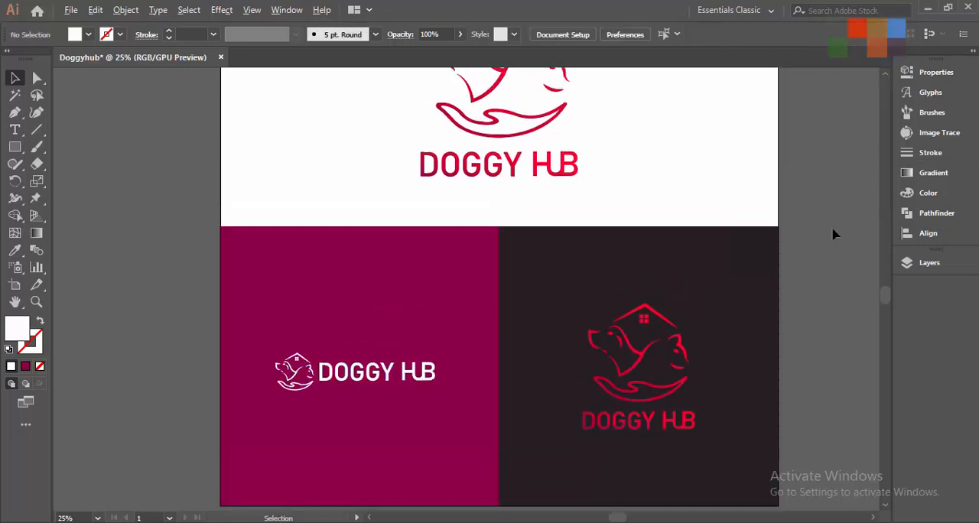
scroll(832, 232, "down", 1)
left_click_drag(822, 214, 772, 238)
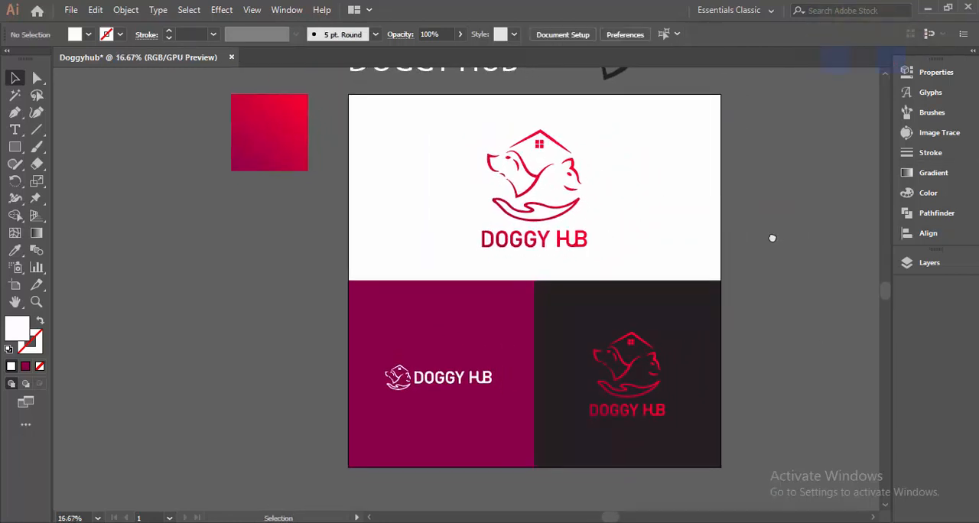
left_click(643, 364)
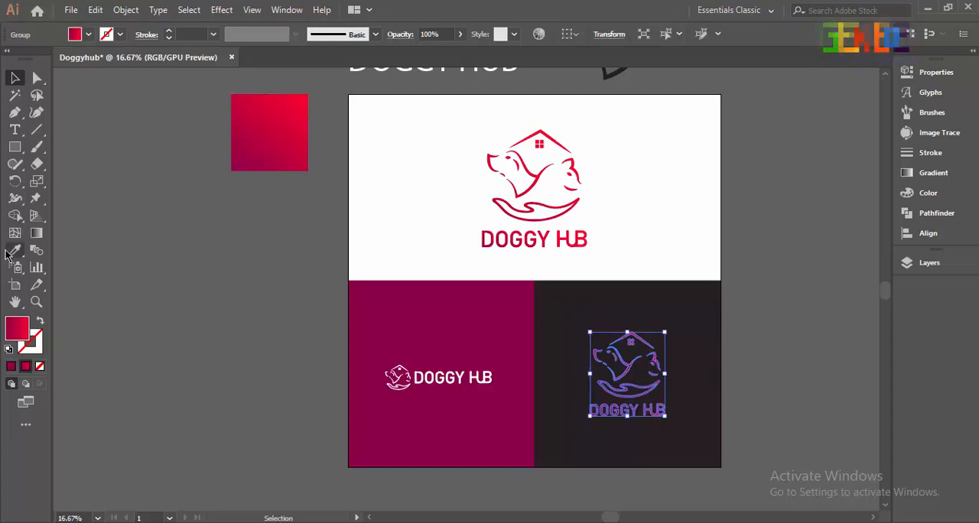
key("i")
left_click(383, 212)
key("v")
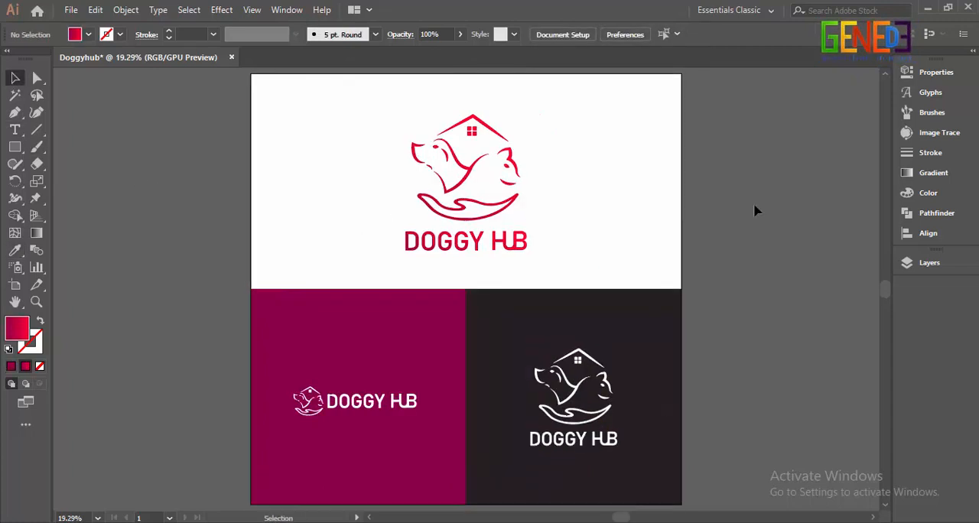